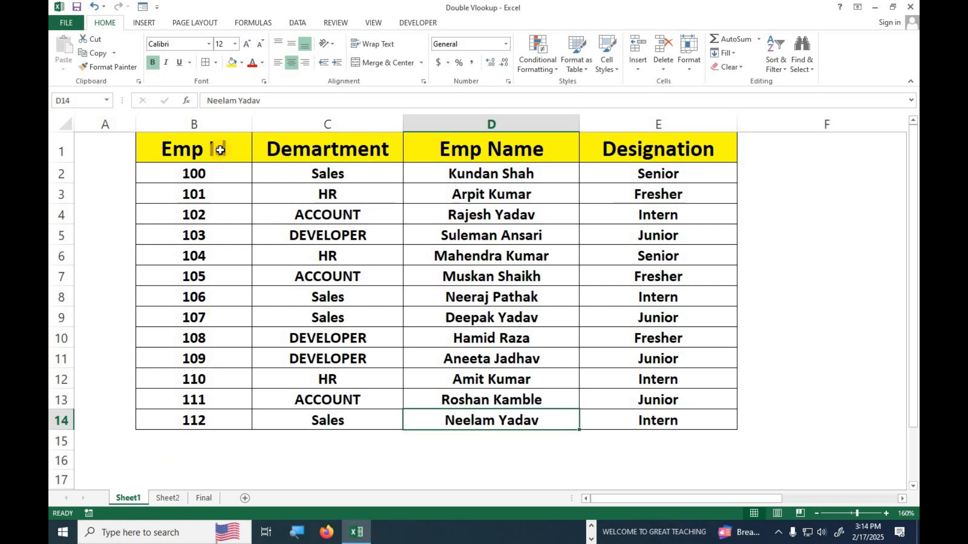
- Review the source data by highlighting the Emp Id column and Sheet2's Emp Name, City and Salary columns
drag(215, 147, 622, 413)
click(170, 504)
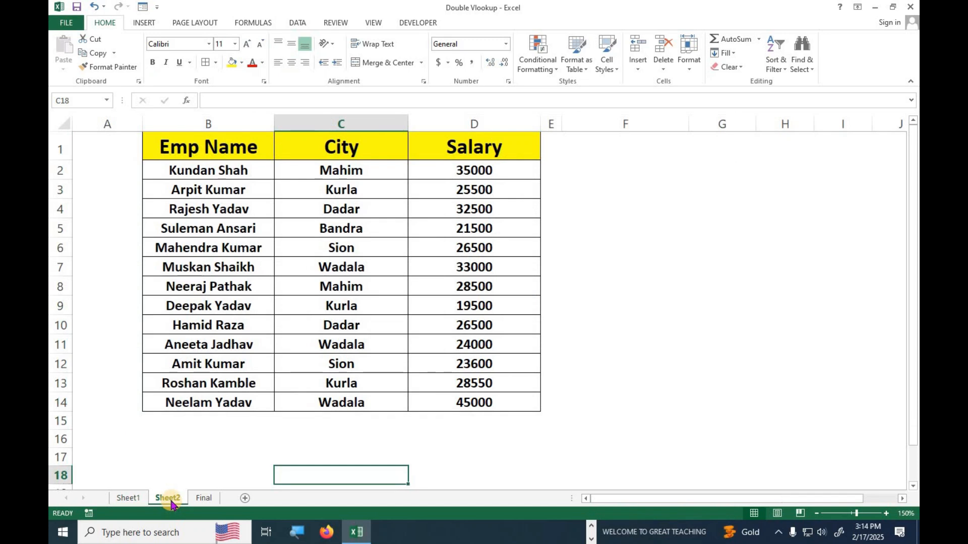
drag(210, 148, 210, 365)
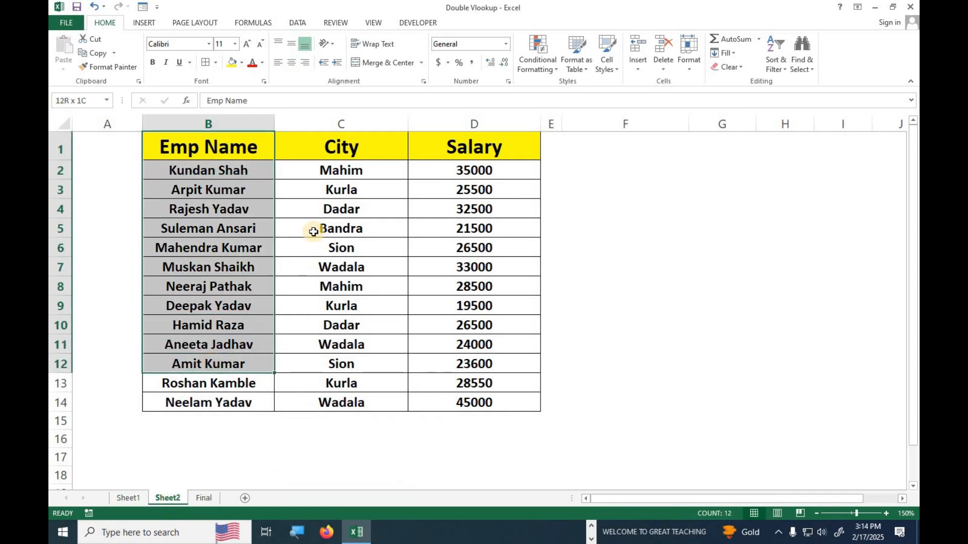
drag(337, 144, 341, 403)
drag(479, 147, 456, 402)
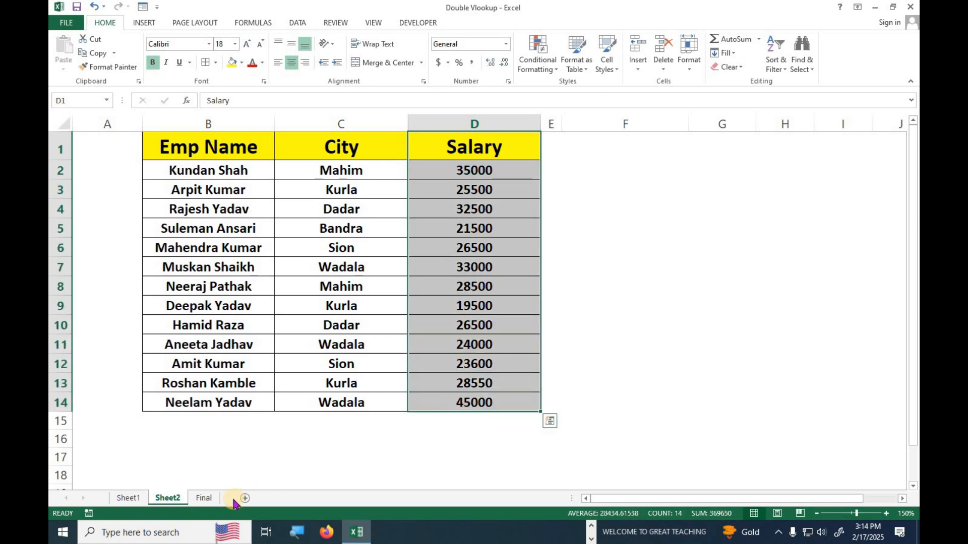
- On the Final sheet, inspect E6 (Emp Id 102) and F6's =VLOOKUP(E6,First,3,0) formula
click(204, 498)
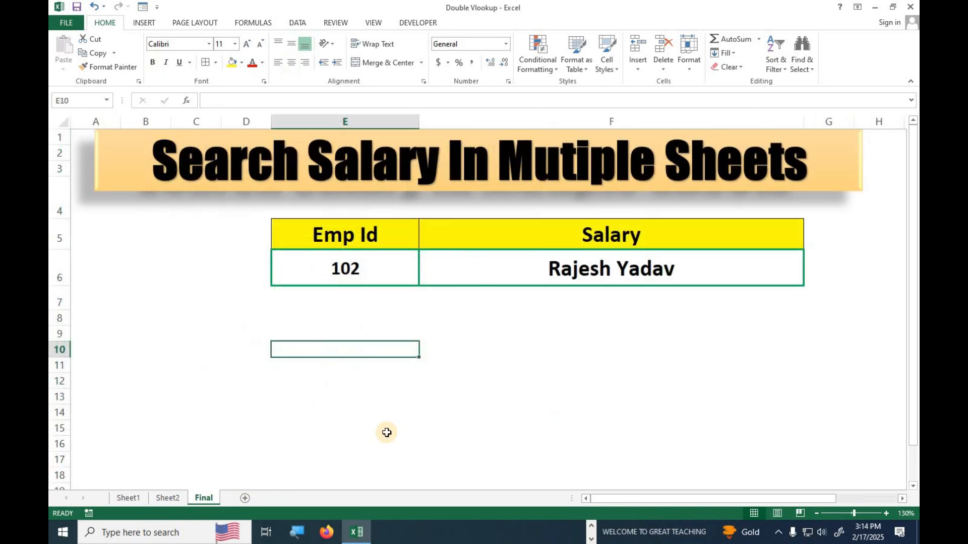
click(345, 264)
click(577, 272)
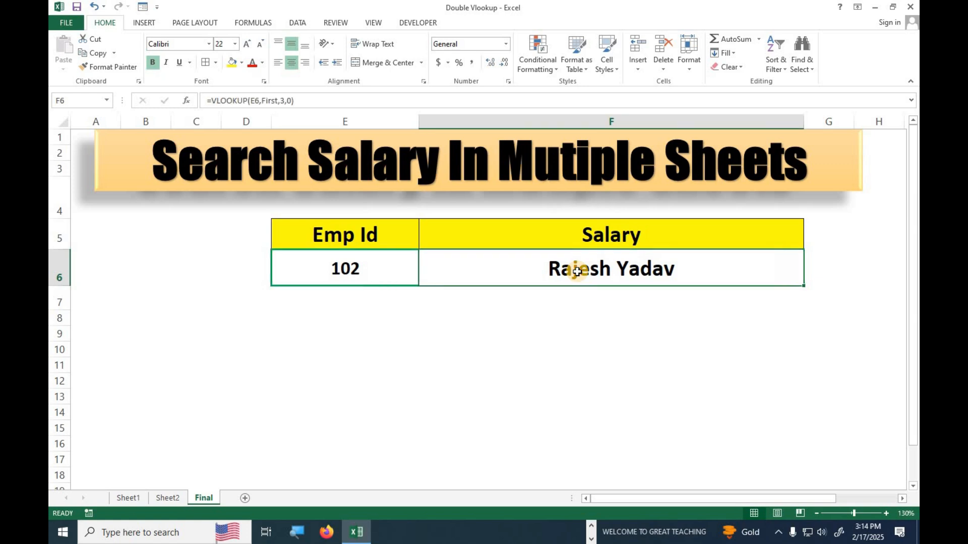
- Highlight Sheet1's Emp Id through Designation columns, then Sheet2's Salary column
click(140, 502)
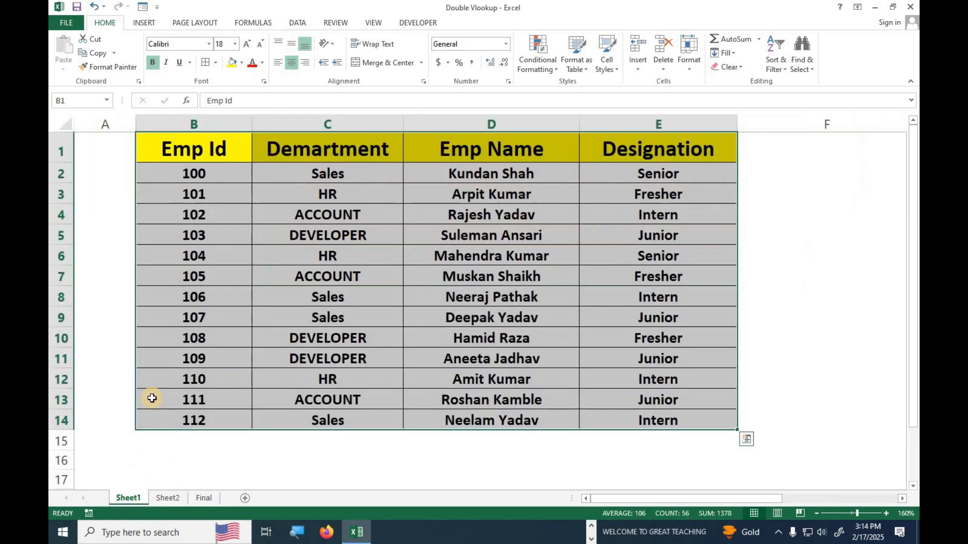
drag(190, 156, 210, 417)
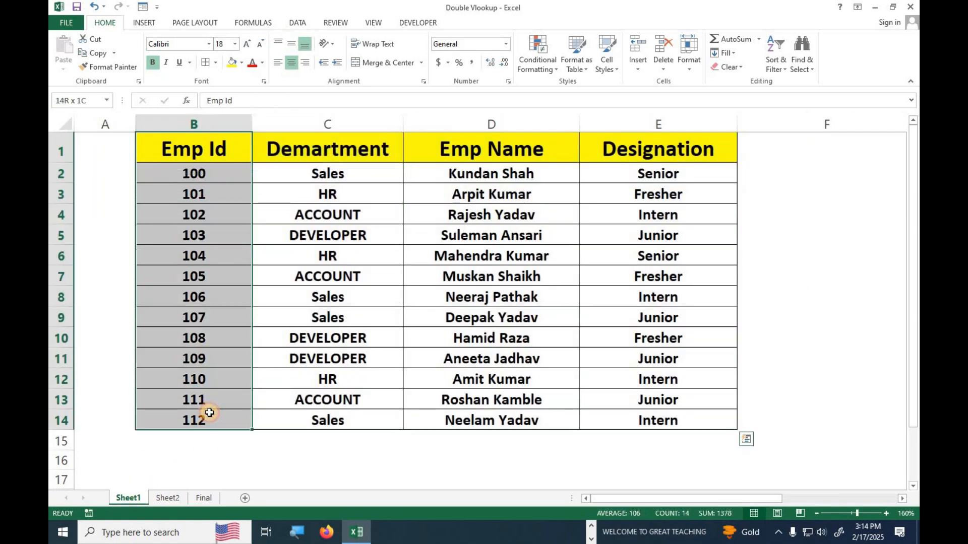
drag(325, 149, 628, 411)
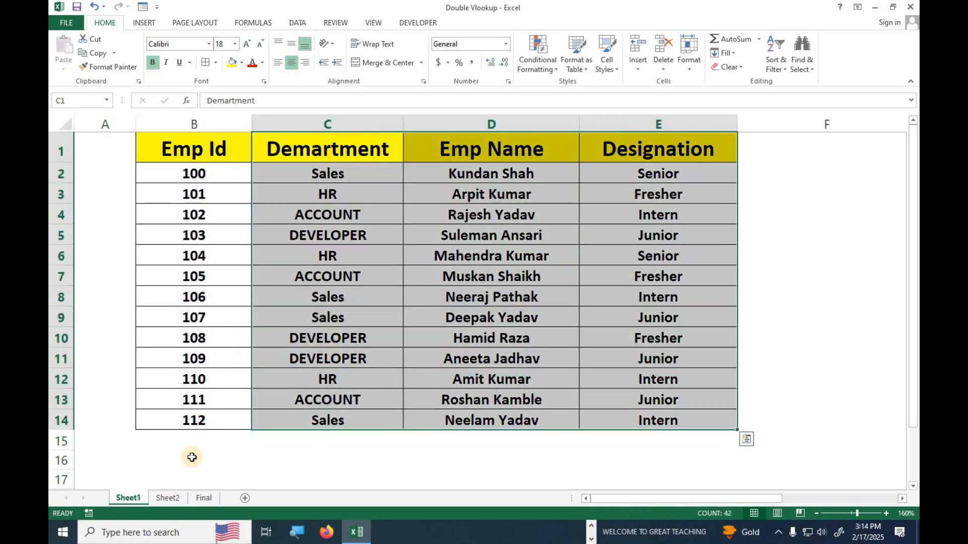
click(172, 498)
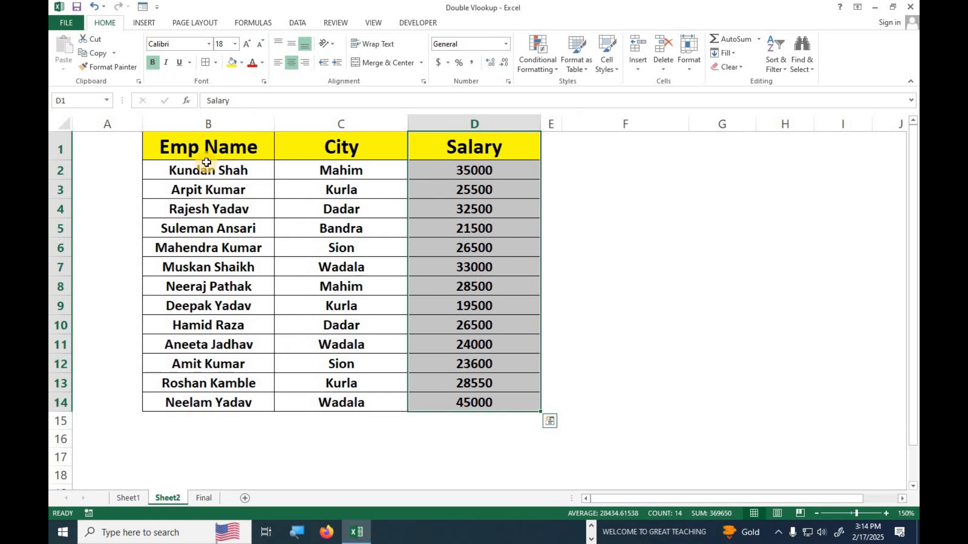
drag(119, 147, 116, 407)
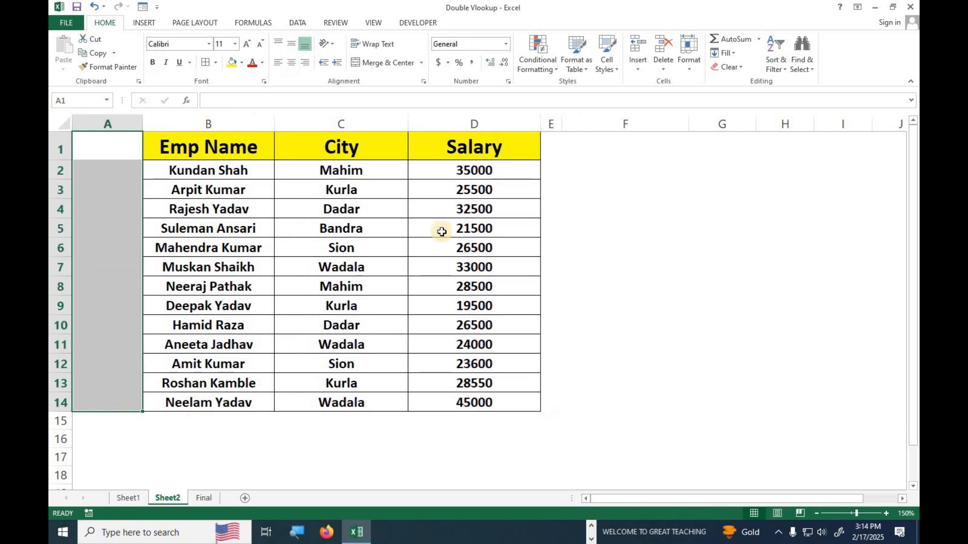
drag(465, 145, 468, 407)
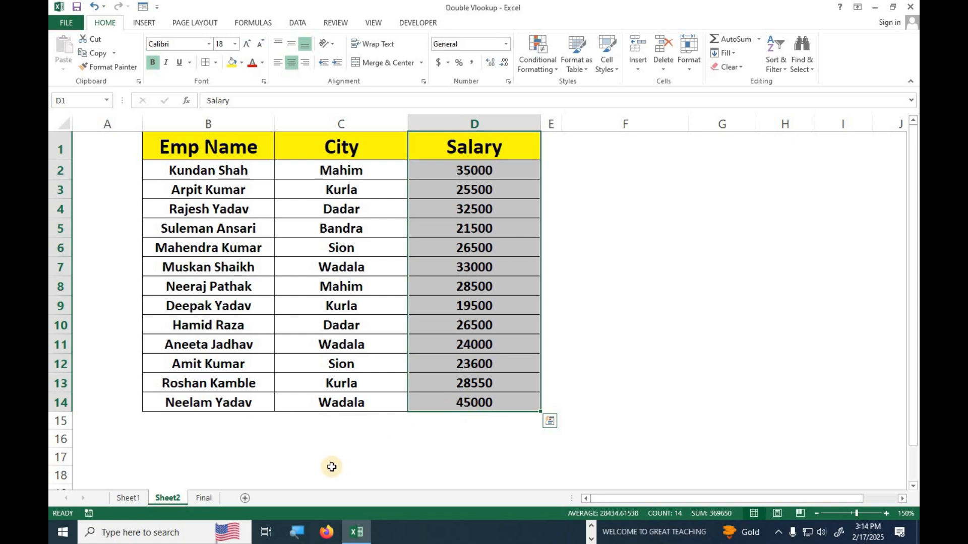
- Back on Sheet1, reselect the Emp Id column B1:B14 of the employee table
click(128, 498)
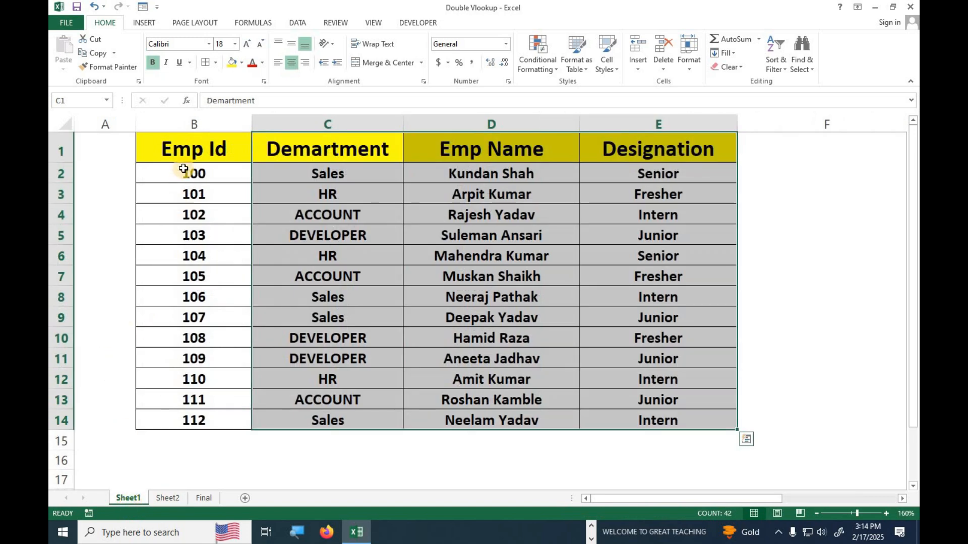
drag(187, 143, 193, 421)
drag(190, 146, 636, 421)
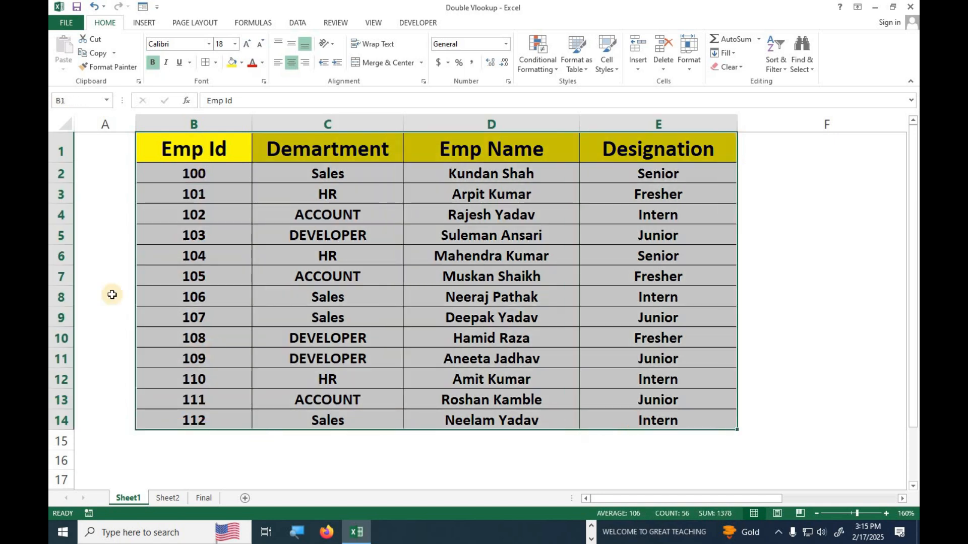
drag(193, 362, 188, 425)
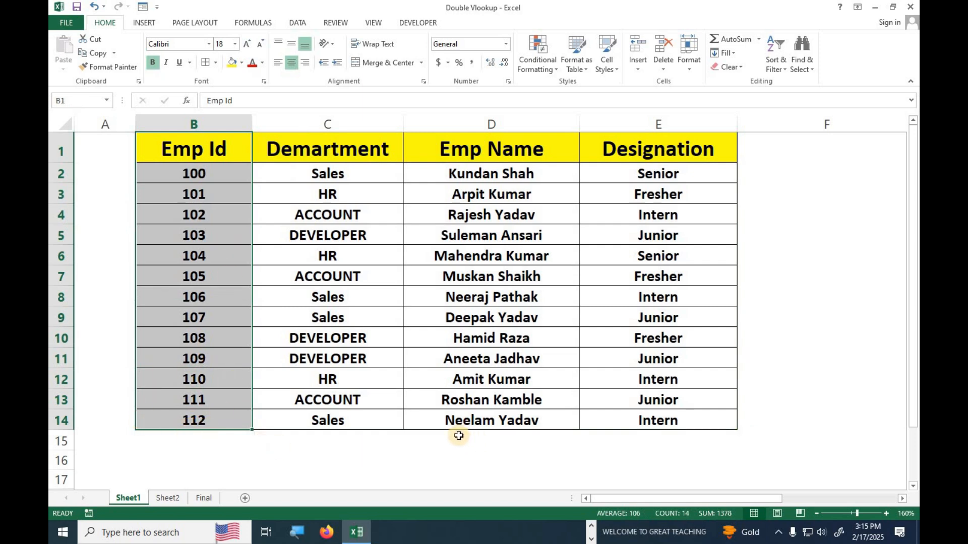
- Review Sheet1's employee table B1:E14 and its Emp Id and Emp Name columns before returning to Sheet2
click(202, 237)
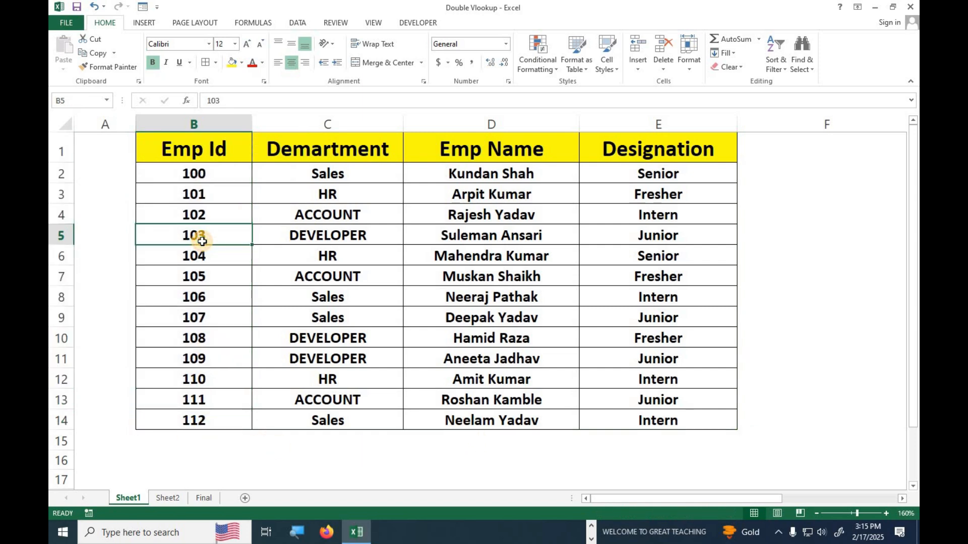
drag(188, 138, 187, 414)
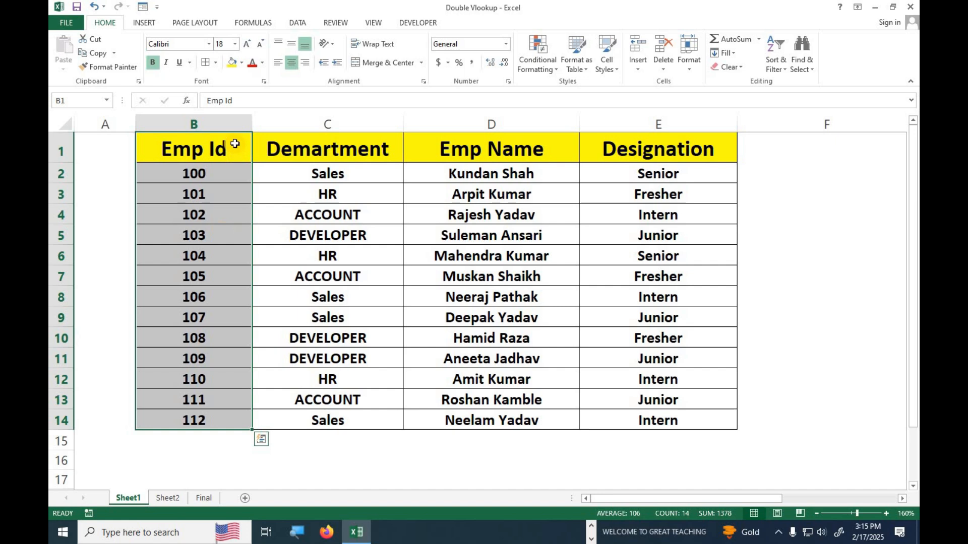
drag(212, 150, 637, 421)
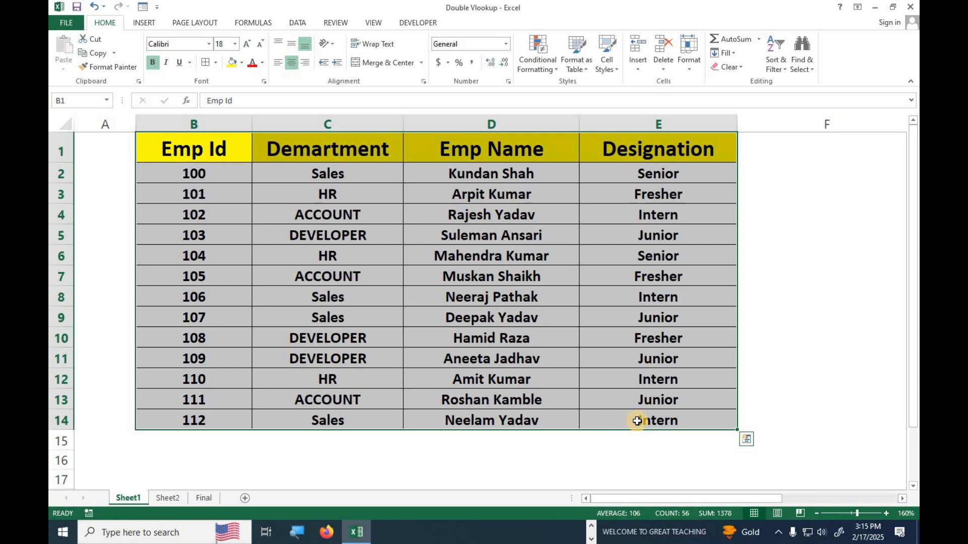
drag(203, 151, 656, 409)
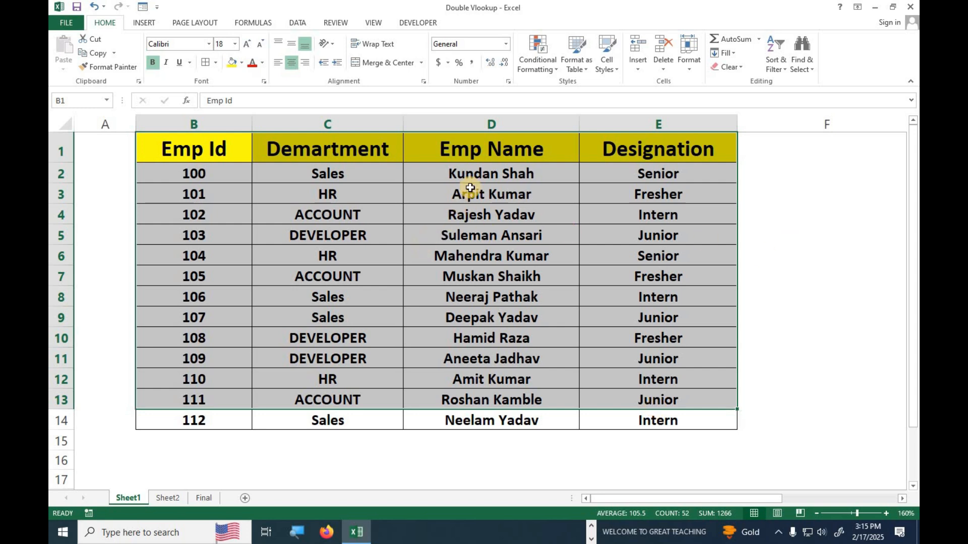
drag(473, 149, 467, 421)
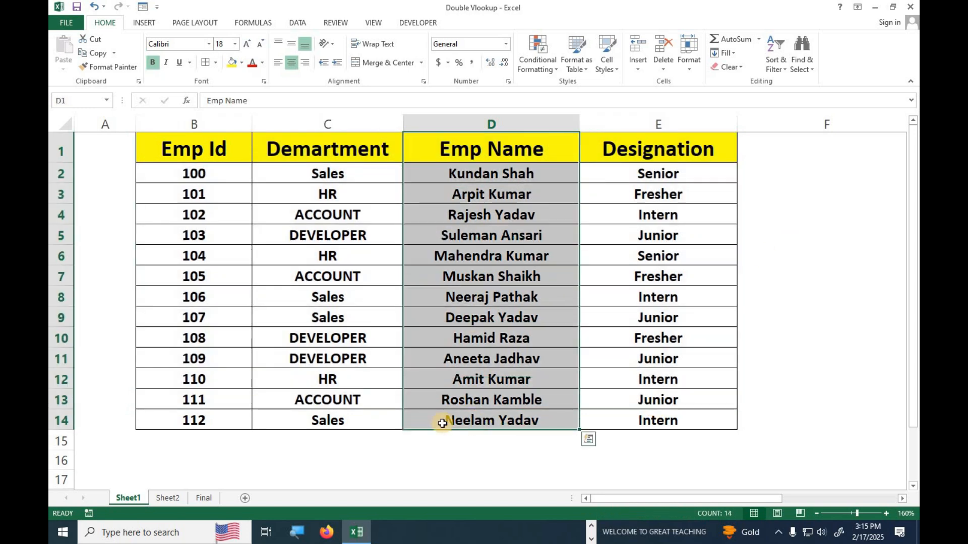
drag(194, 151, 202, 359)
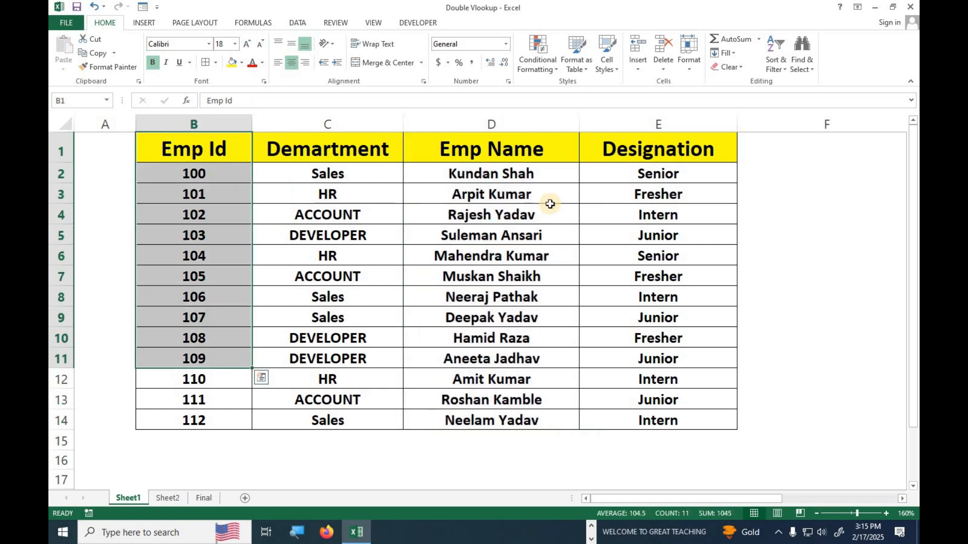
click(167, 499)
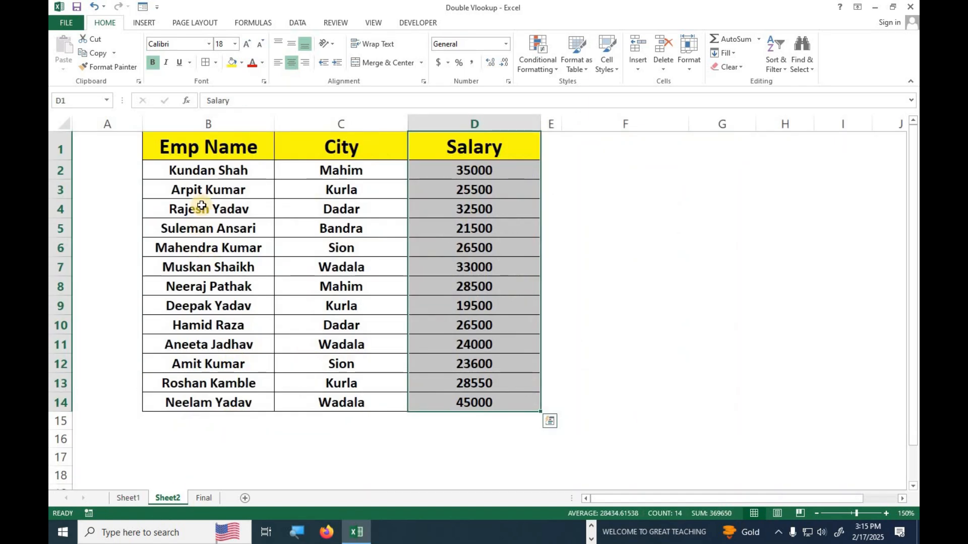
- Delete the old VLOOKUP formula from Salary cell F6 beside Emp Id 102 on the Final sheet
drag(208, 151, 198, 393)
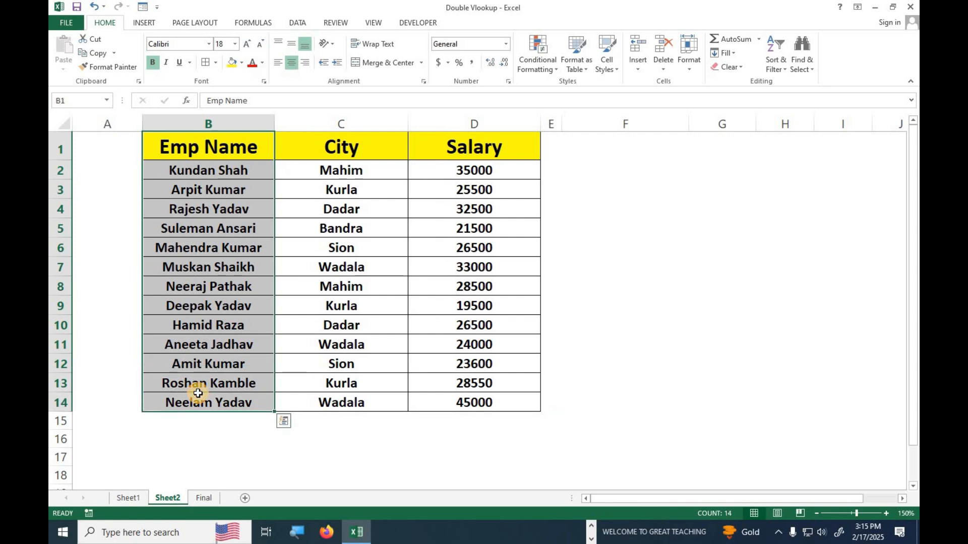
click(204, 499)
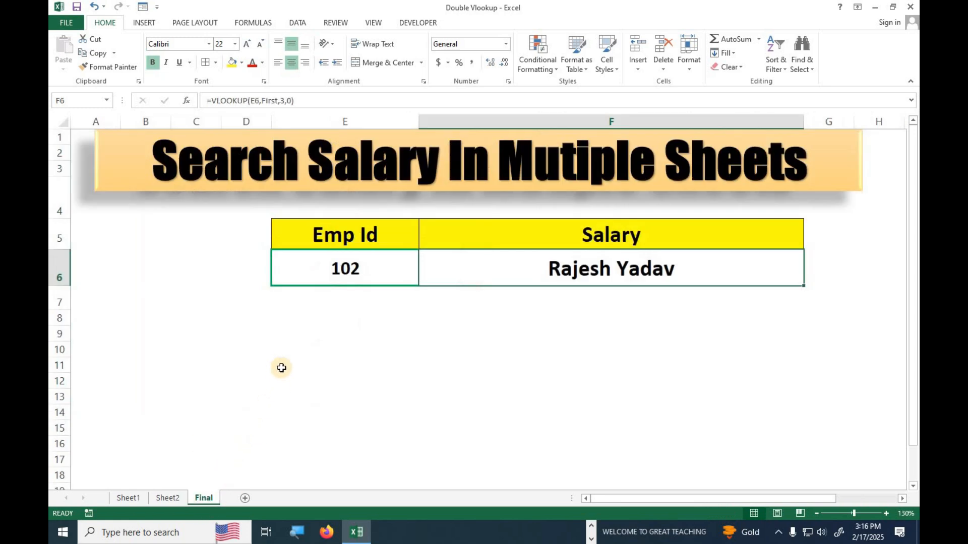
click(316, 265)
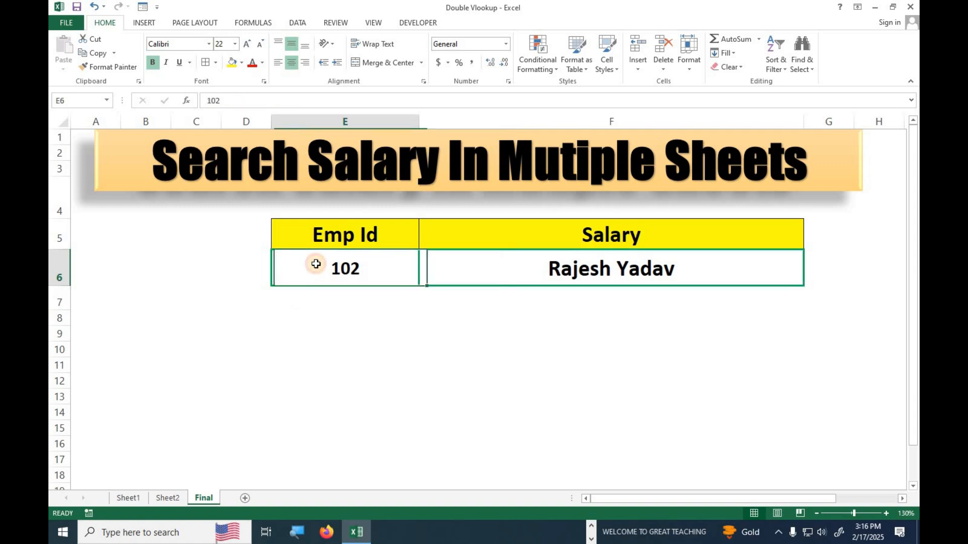
click(551, 273)
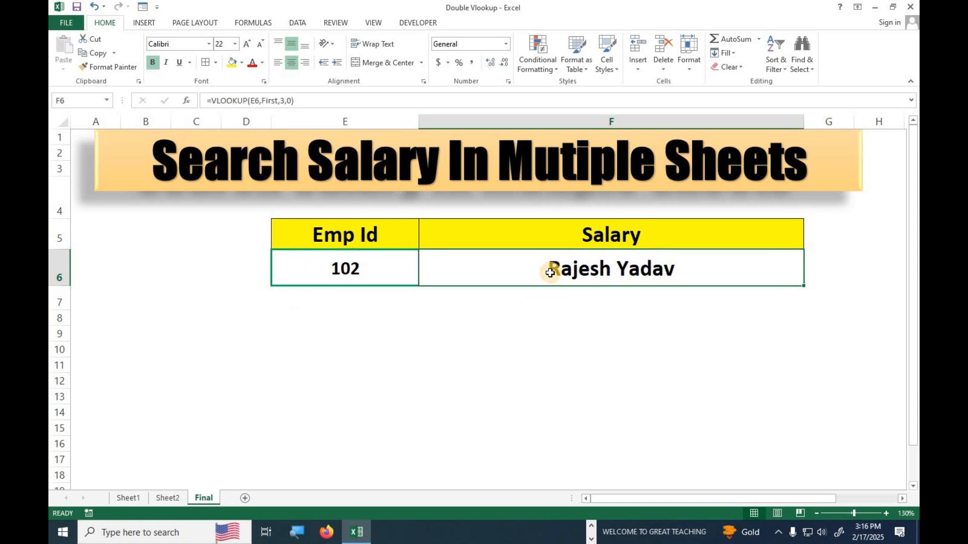
key(Delete)
click(452, 348)
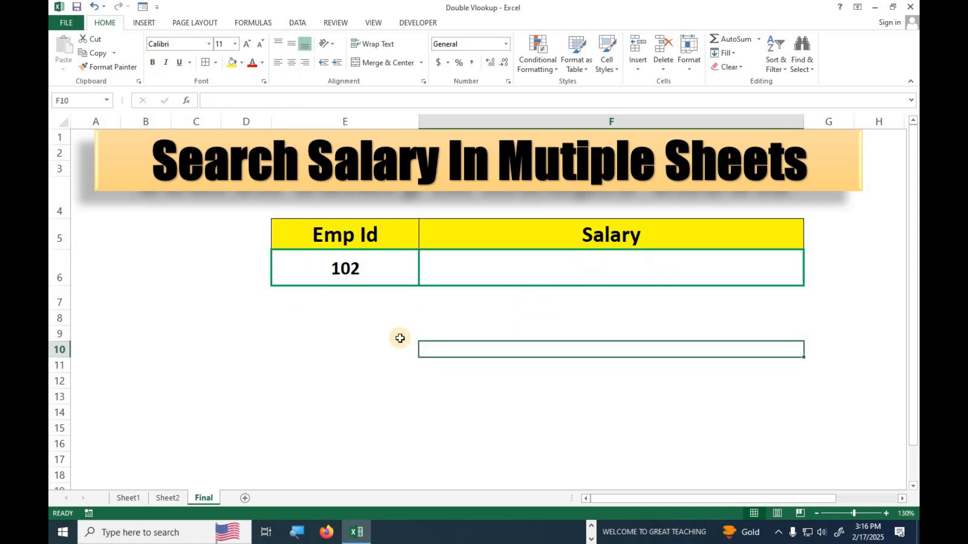
- Check Sheet1's Emp Id (100–112), Demartment and Emp Name columns, ending on the Final sheet
click(523, 281)
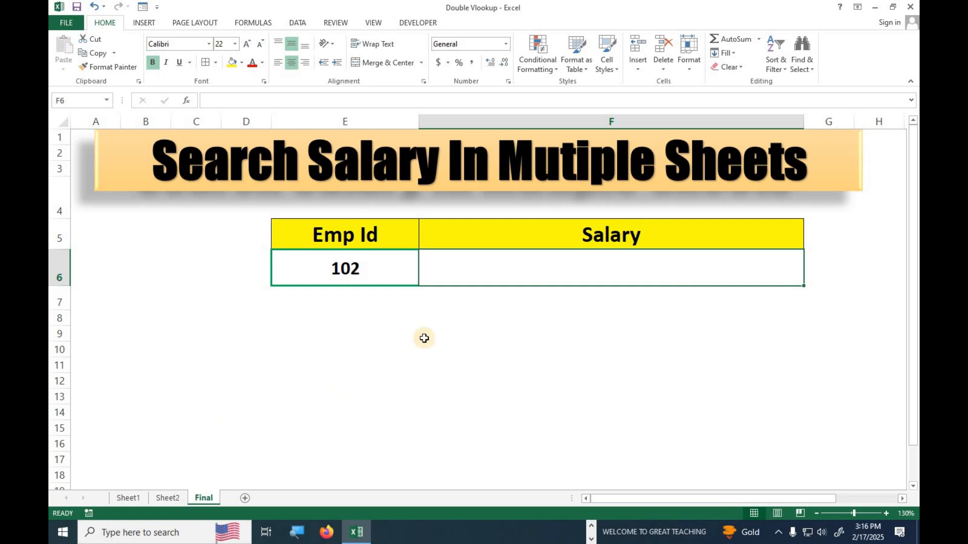
click(128, 498)
click(193, 394)
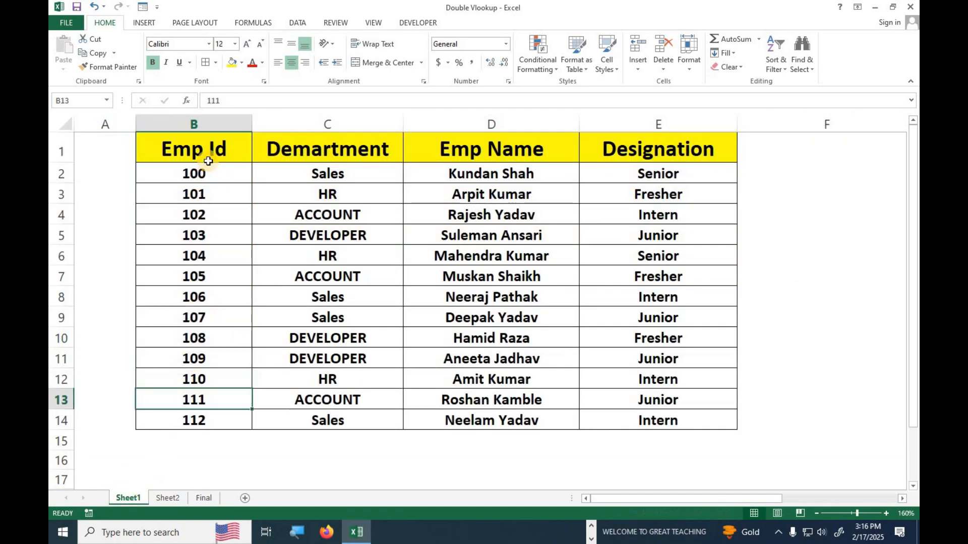
drag(201, 174, 195, 420)
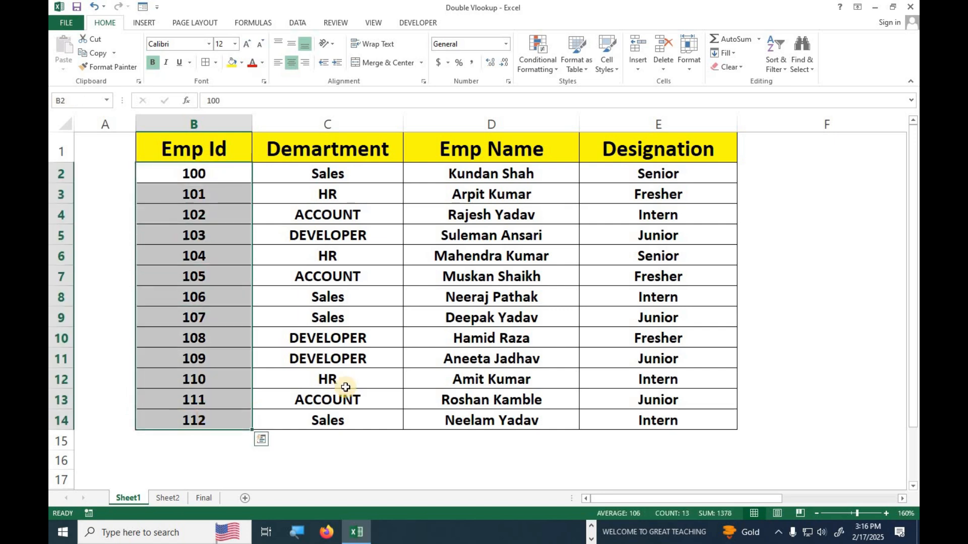
drag(467, 171, 458, 441)
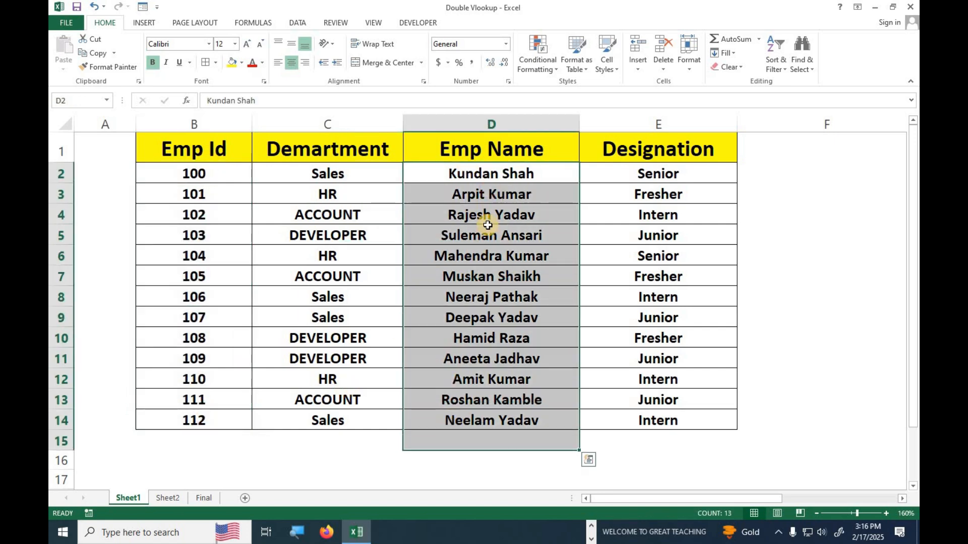
drag(182, 146, 197, 401)
drag(309, 157, 328, 423)
drag(493, 147, 491, 358)
click(201, 500)
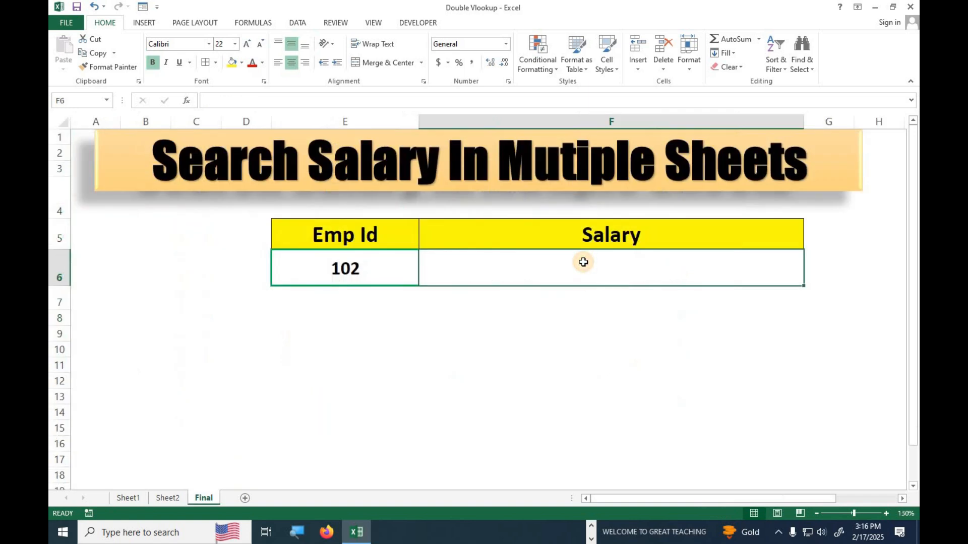
- Start F6's formula as =VLOOKUP(E6, with Emp Id 102 as the lookup value
text(=vlo)
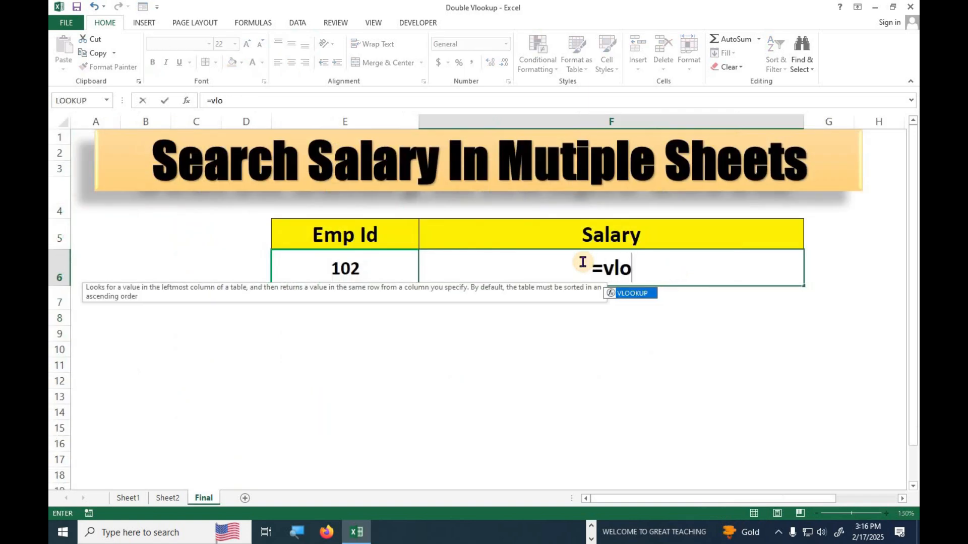
key(Tab)
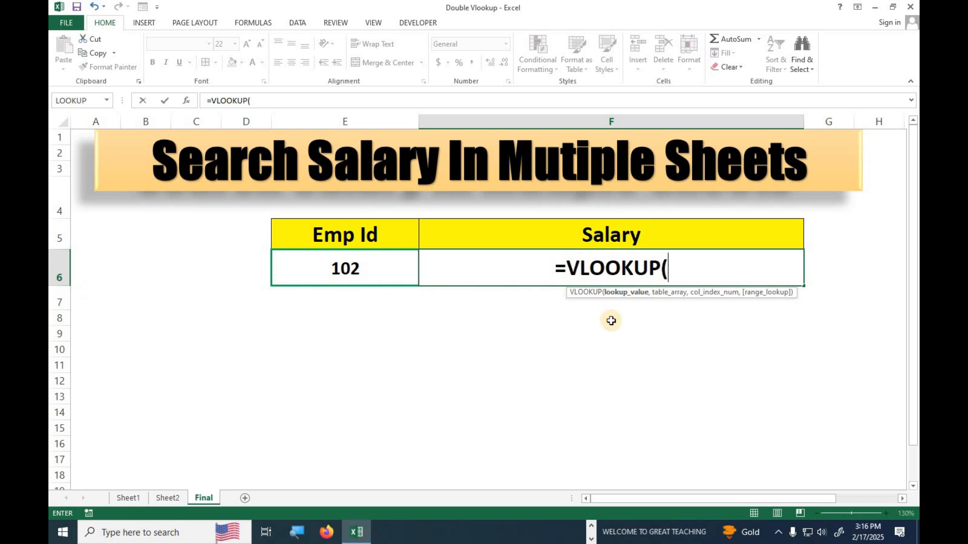
drag(642, 300, 425, 93)
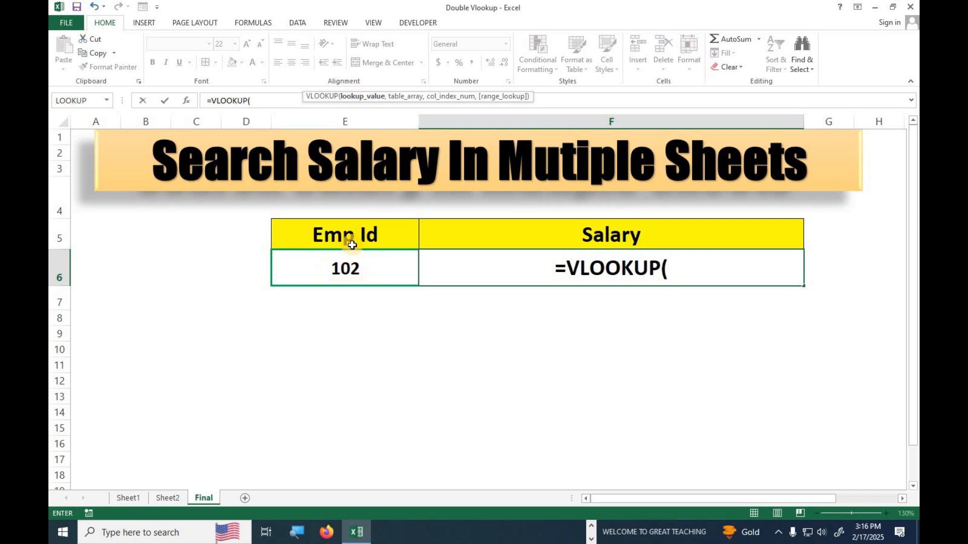
click(346, 274)
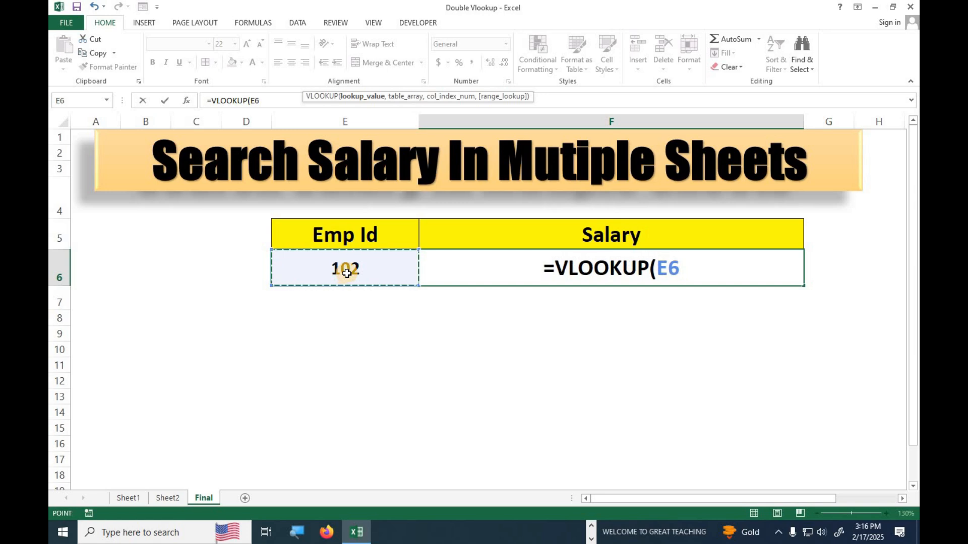
text(,)
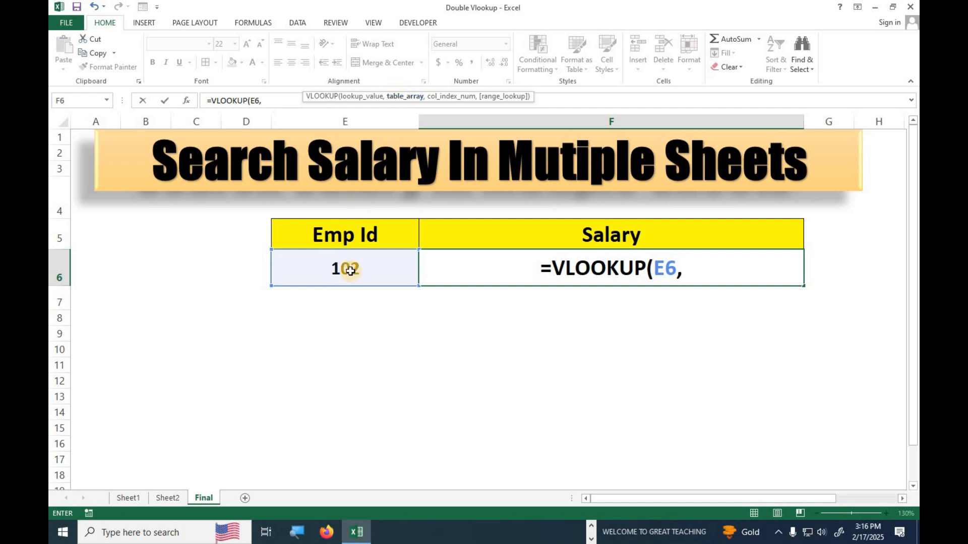
click(126, 502)
- Complete the lookup as =VLOOKUP(E6,Sheet1!$B$1:$E$14,3,0) to return the employee name
drag(209, 151, 643, 423)
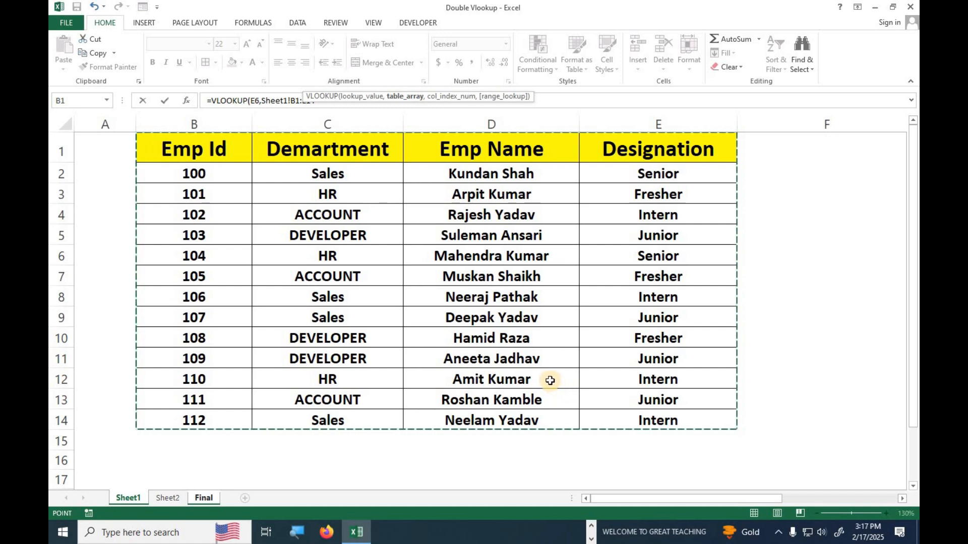
key(F4)
text(,)
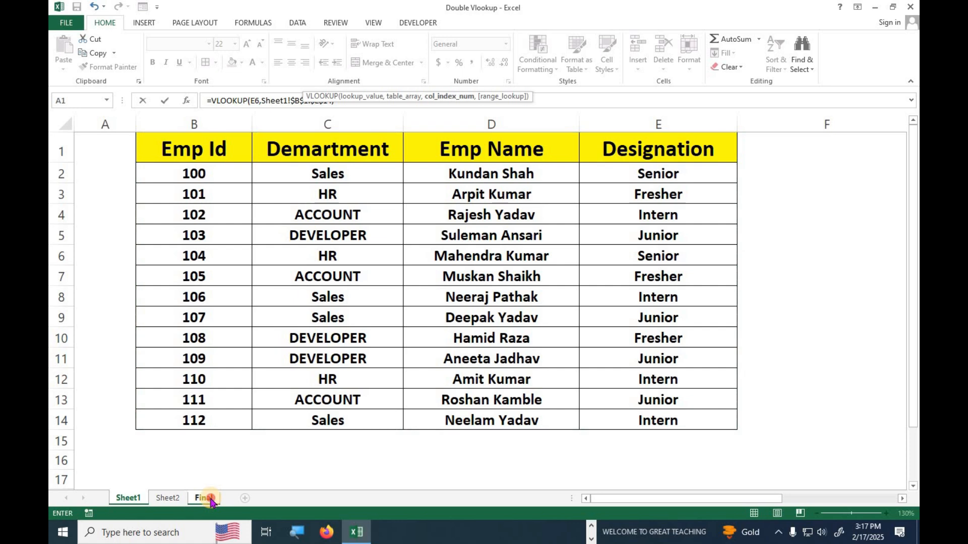
click(206, 499)
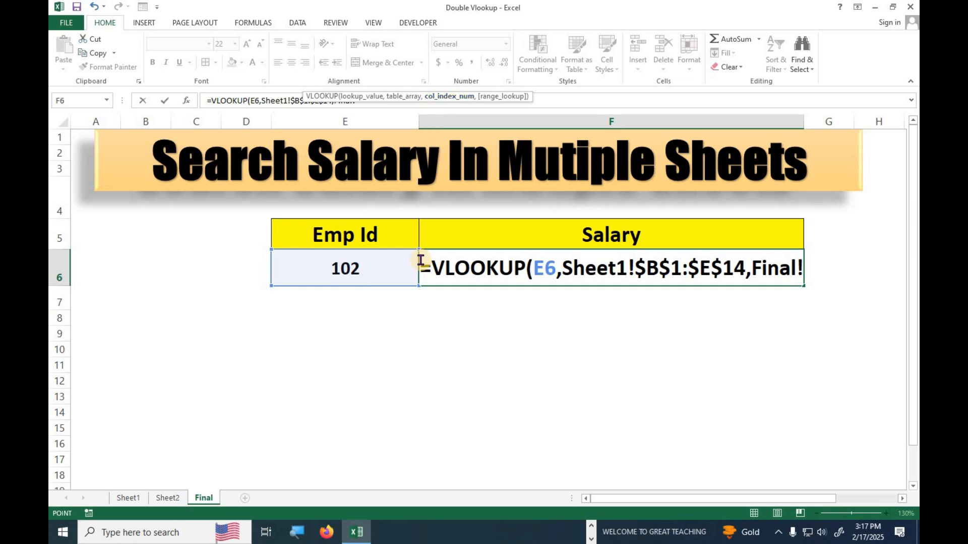
text(3,0)
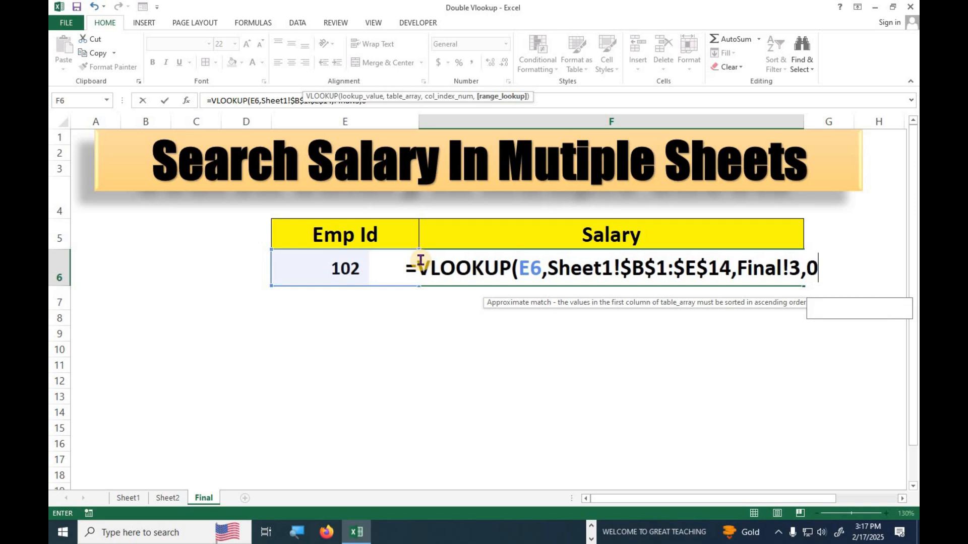
text())
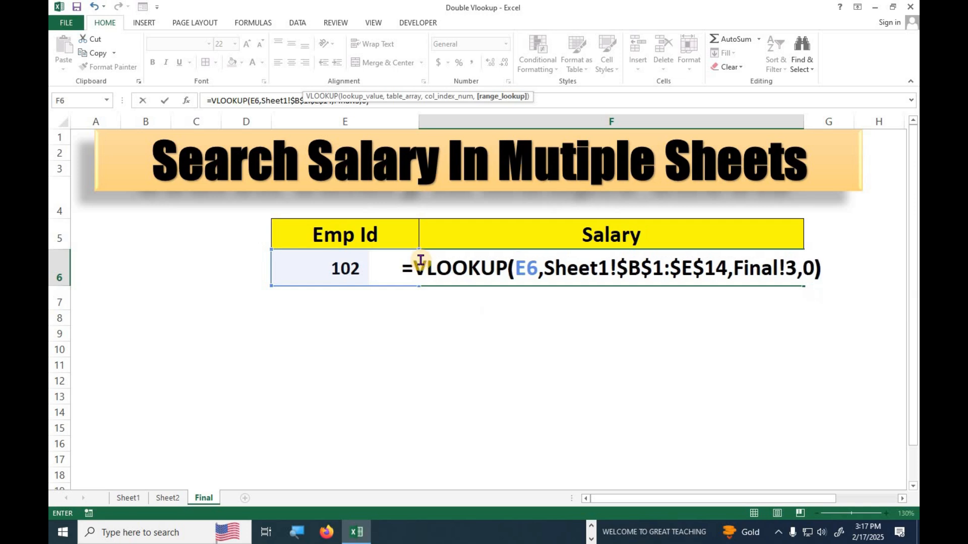
key(Return)
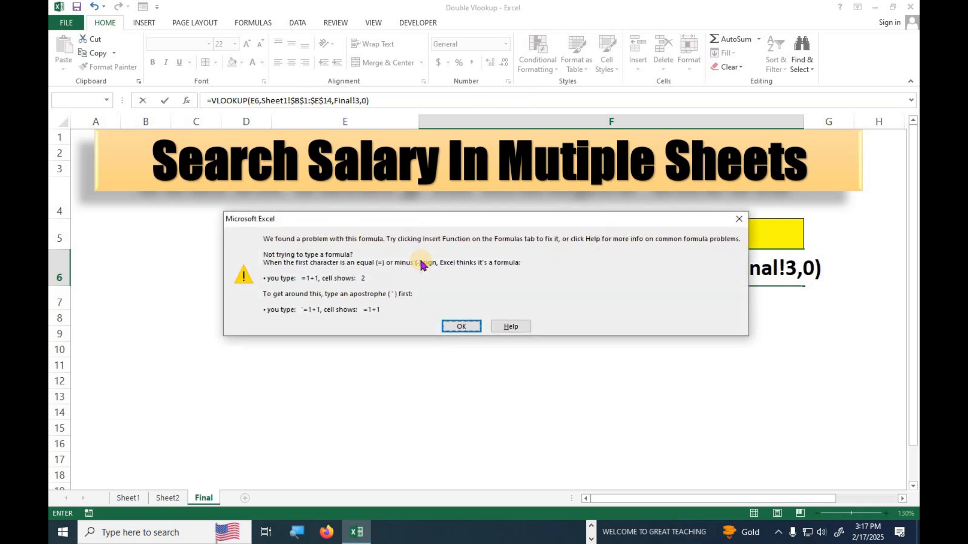
- Fix the formula error by removing the stray Final! reference and commit it
key(Return)
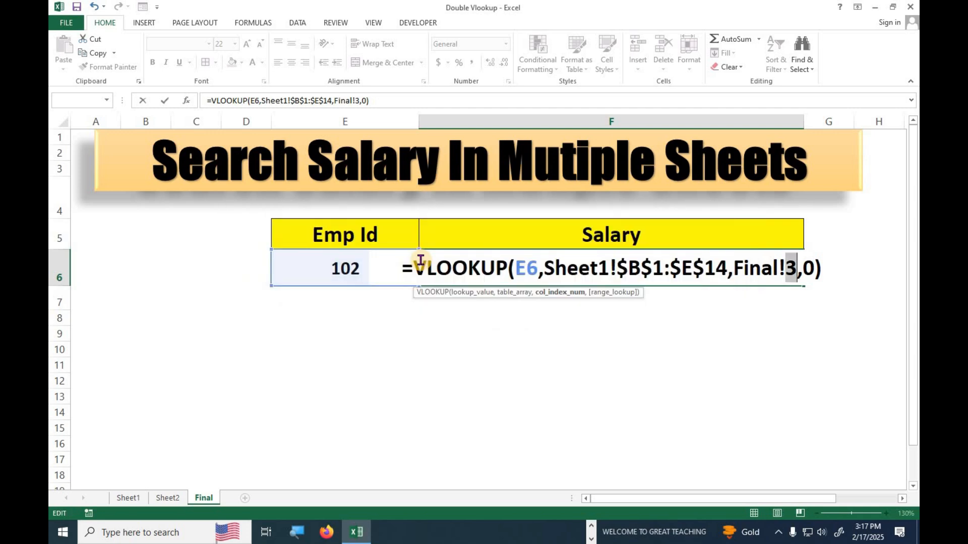
click(785, 267)
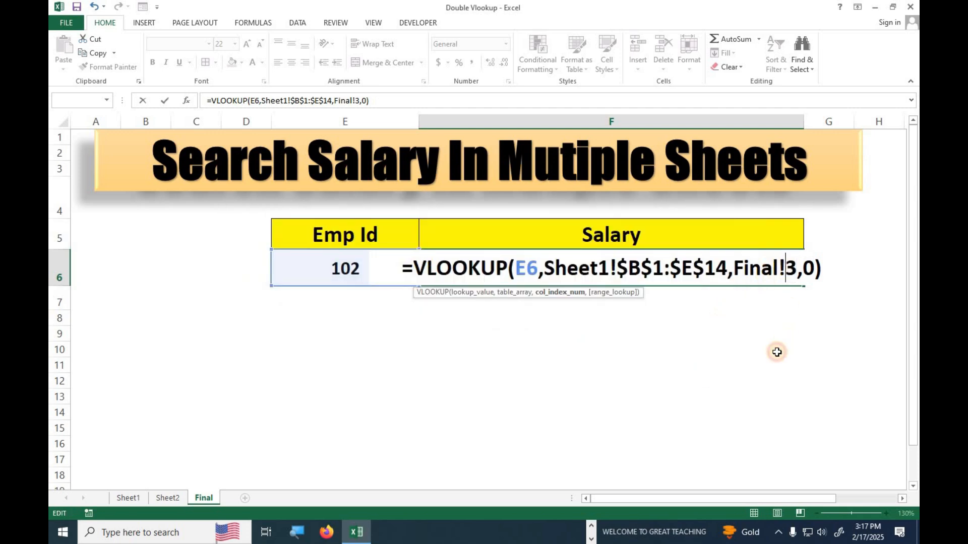
key(BackSpace)
key(BackSpace)
key(BackSpace)
key(BackSpace)
key(BackSpace)
key(BackSpace)
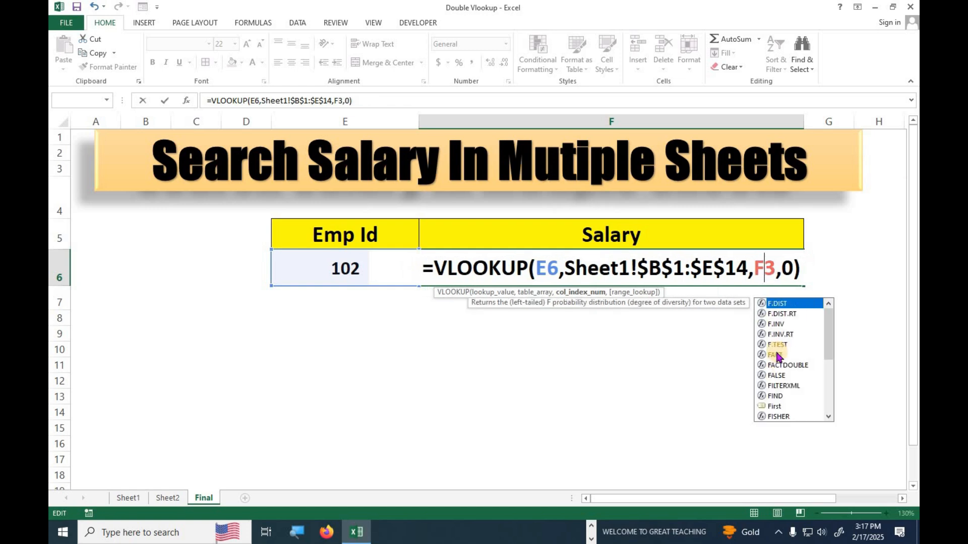
key(Return)
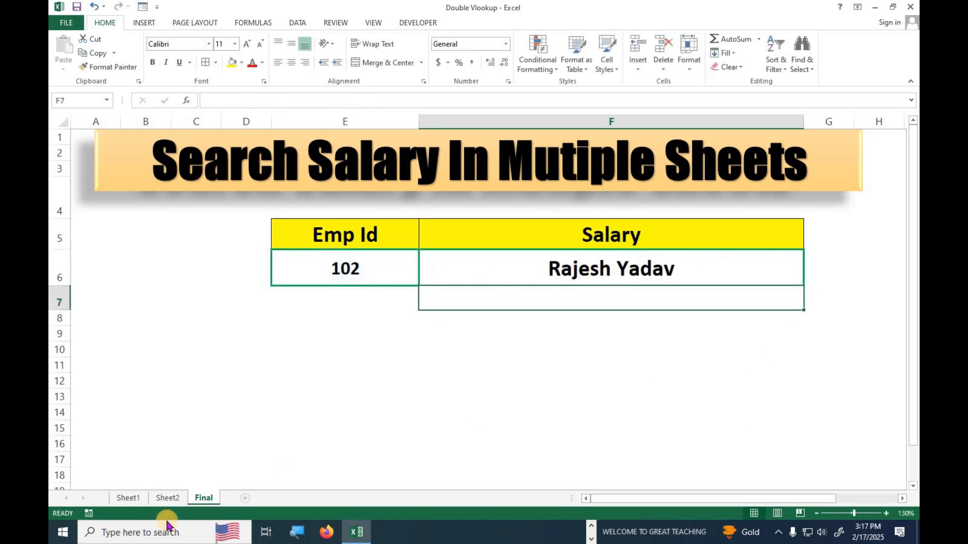
click(137, 503)
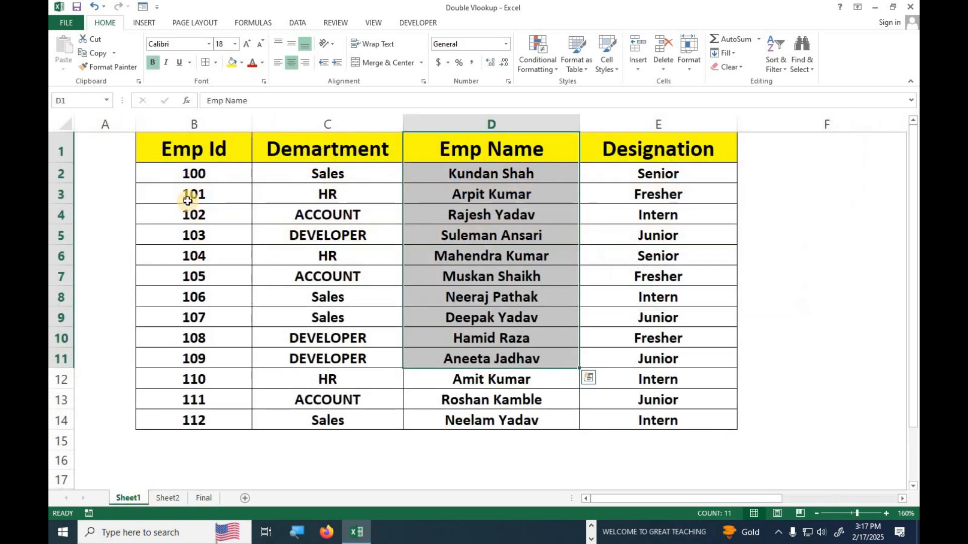
drag(199, 215, 517, 219)
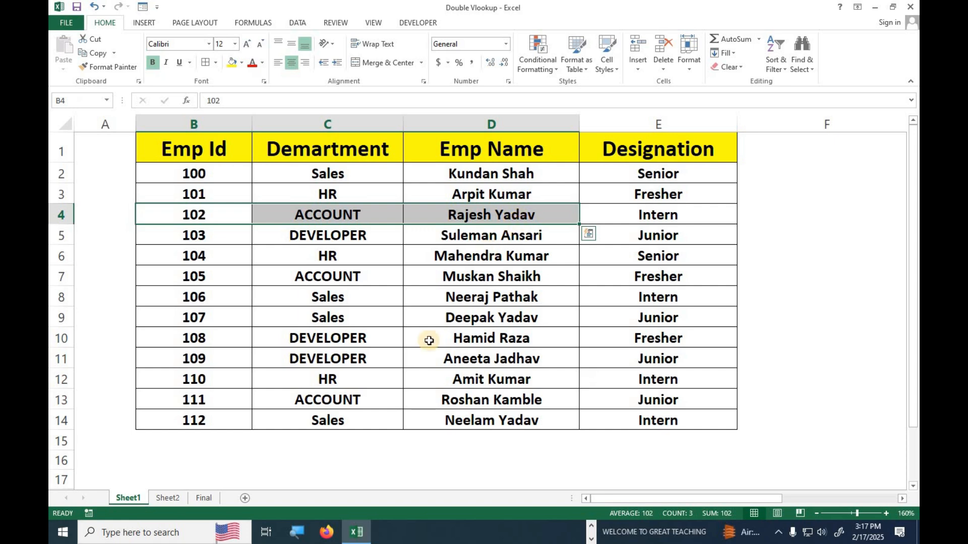
click(204, 498)
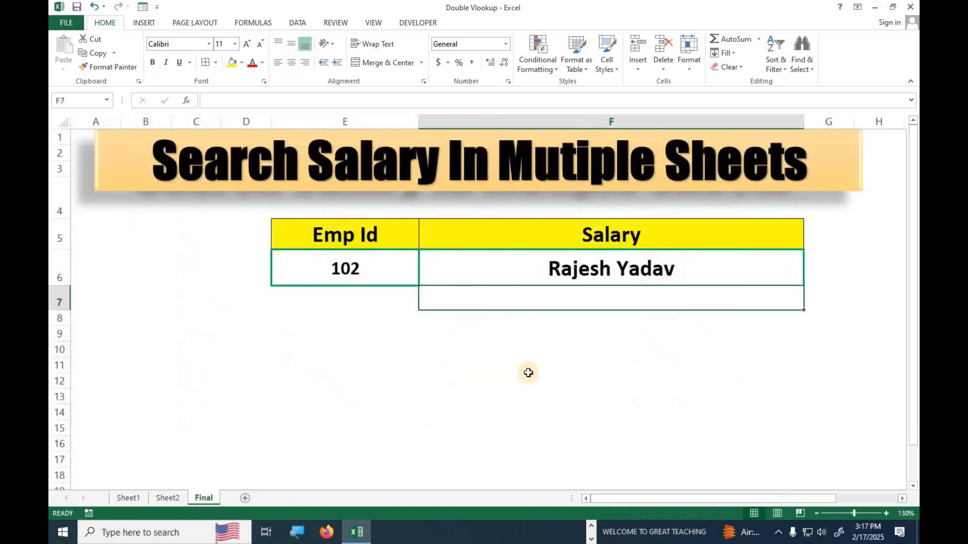
click(573, 274)
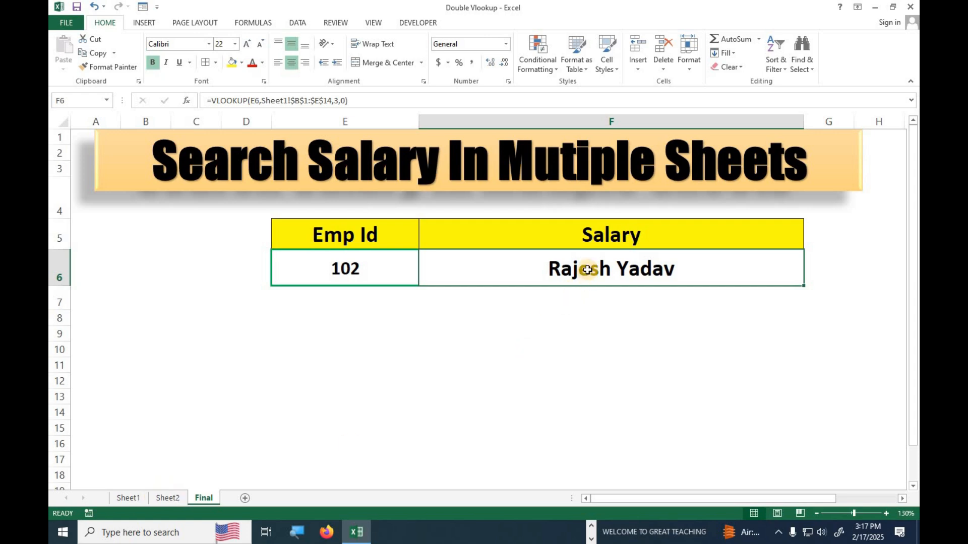
click(132, 498)
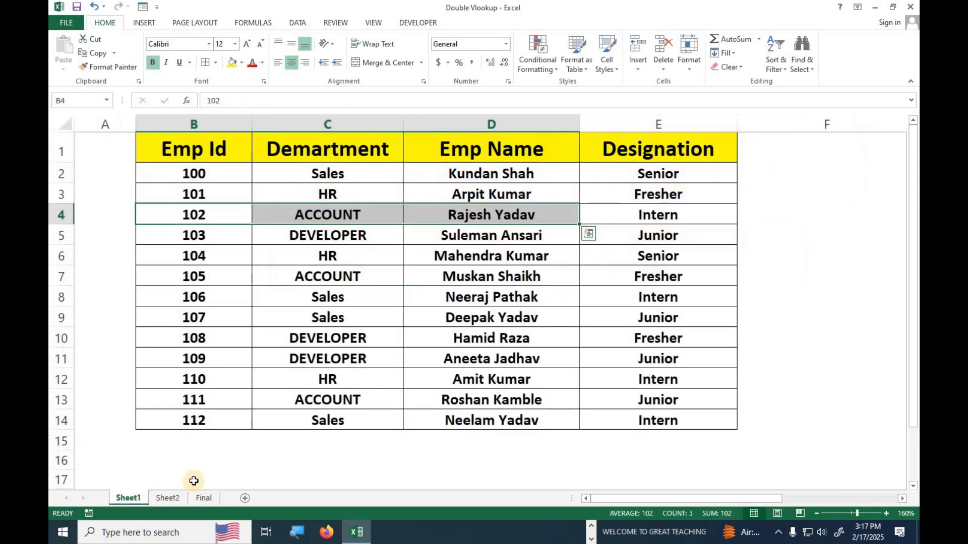
click(220, 498)
click(167, 498)
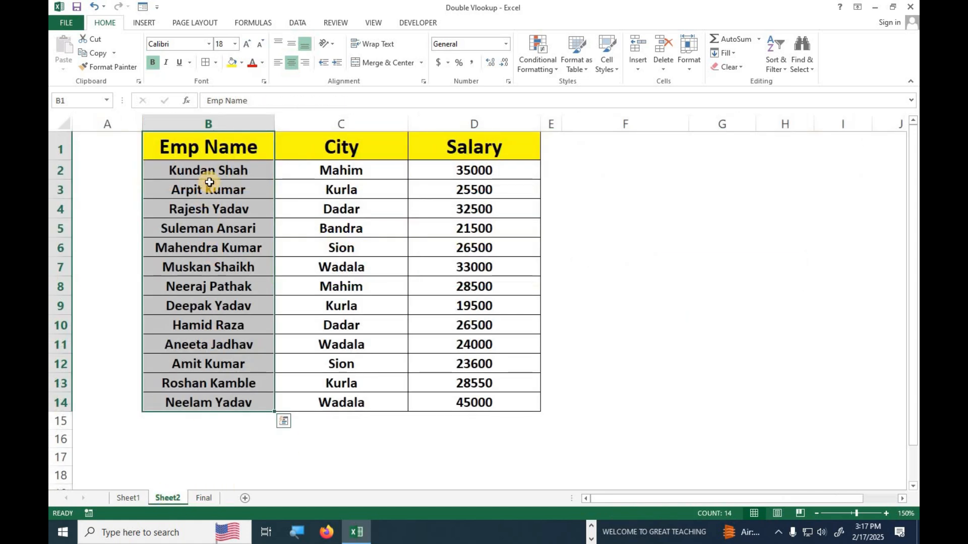
drag(200, 208, 456, 216)
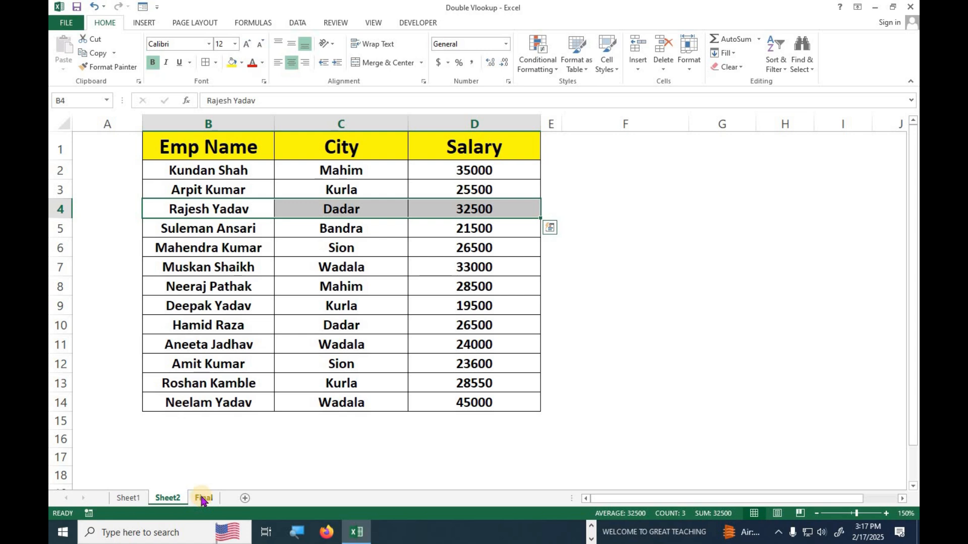
click(224, 209)
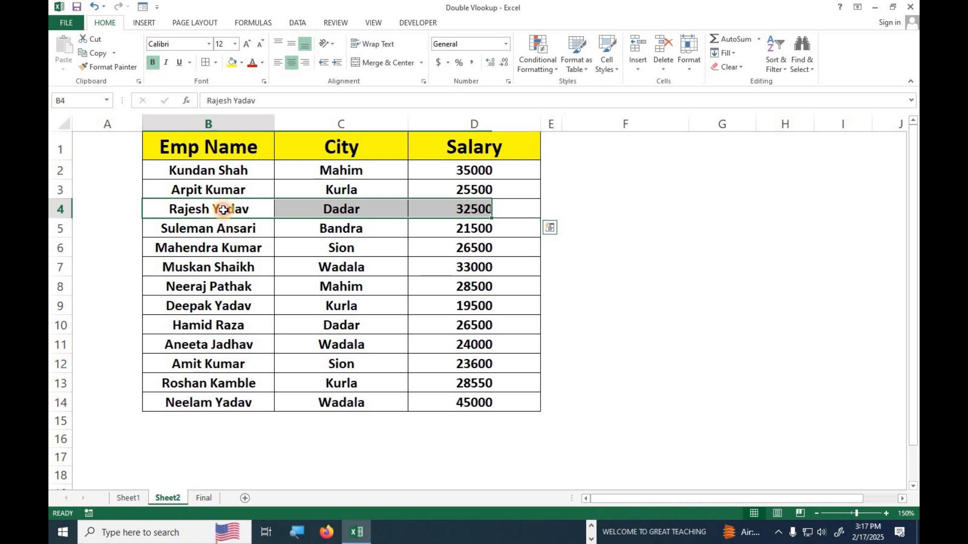
click(204, 498)
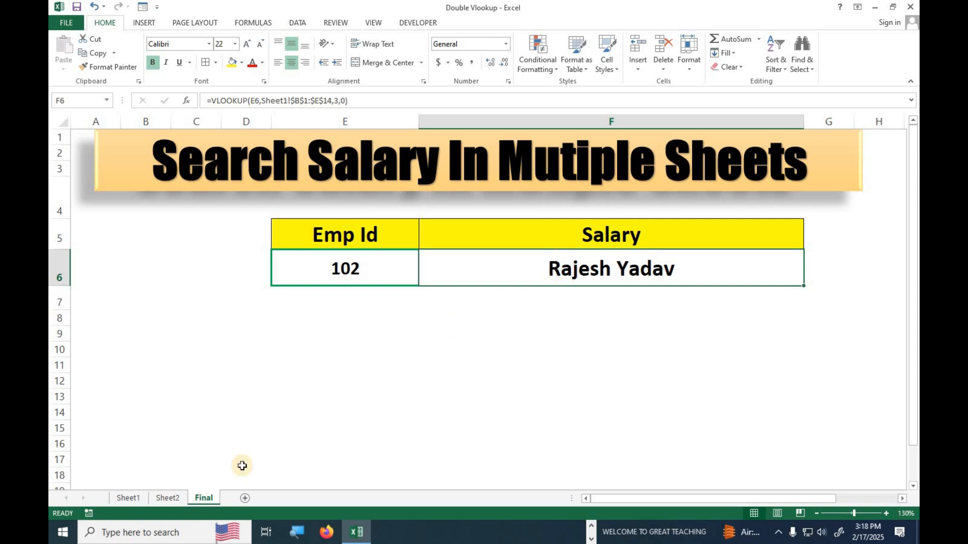
click(184, 497)
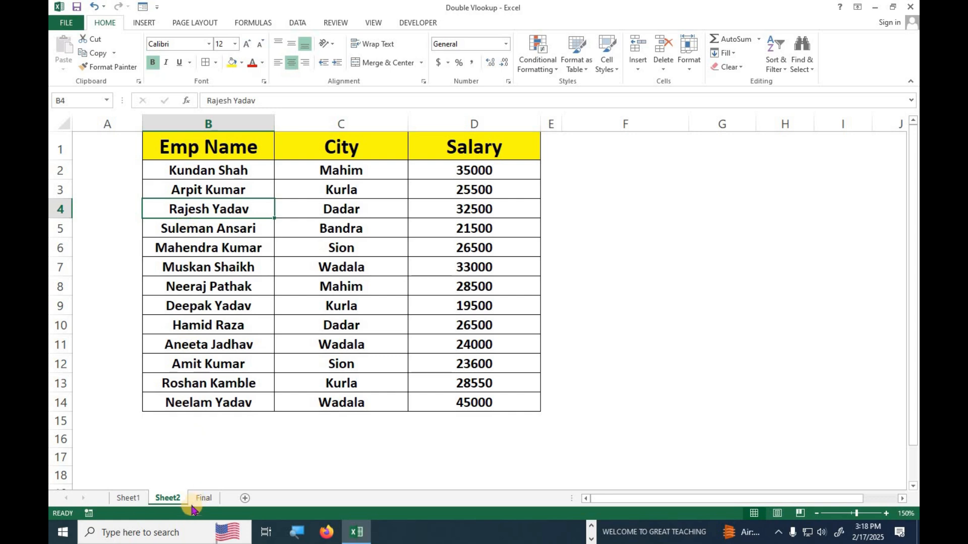
click(209, 498)
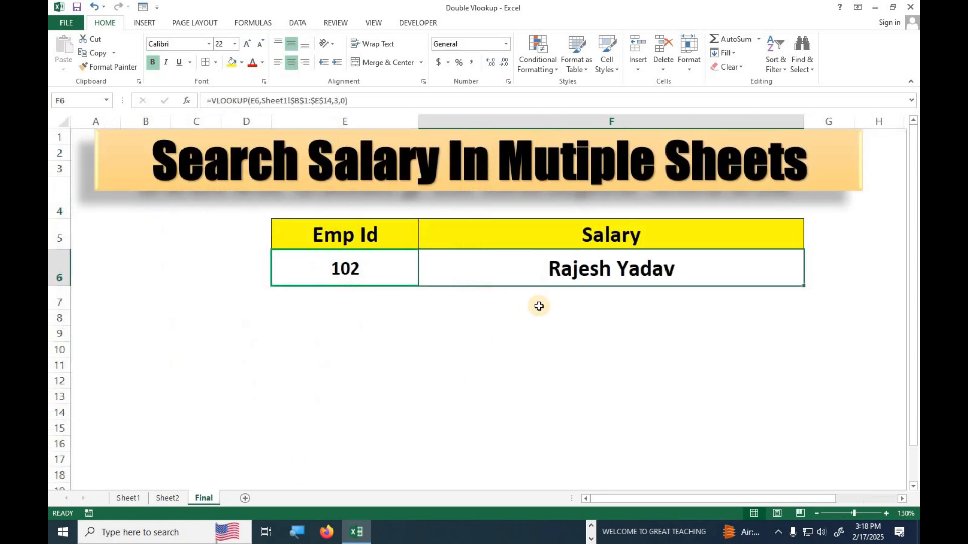
- Insert an outer VLOOKUP( right after the equals sign in F6's formula
double_click(555, 275)
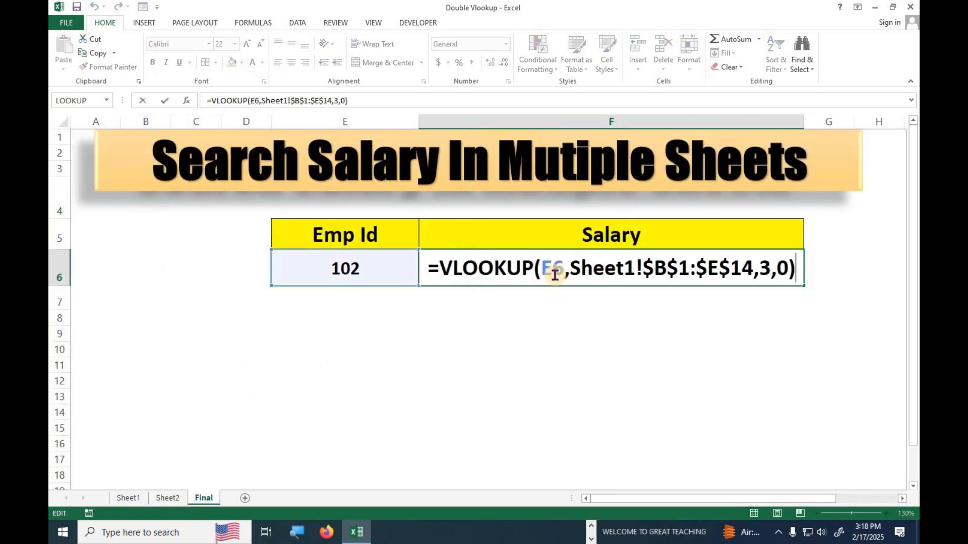
drag(445, 269, 795, 276)
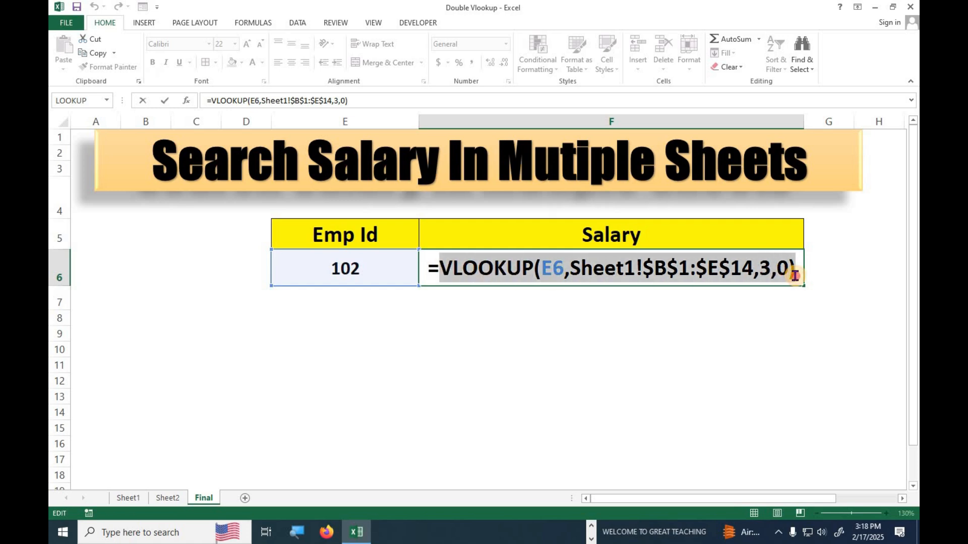
click(440, 268)
text(vlo)
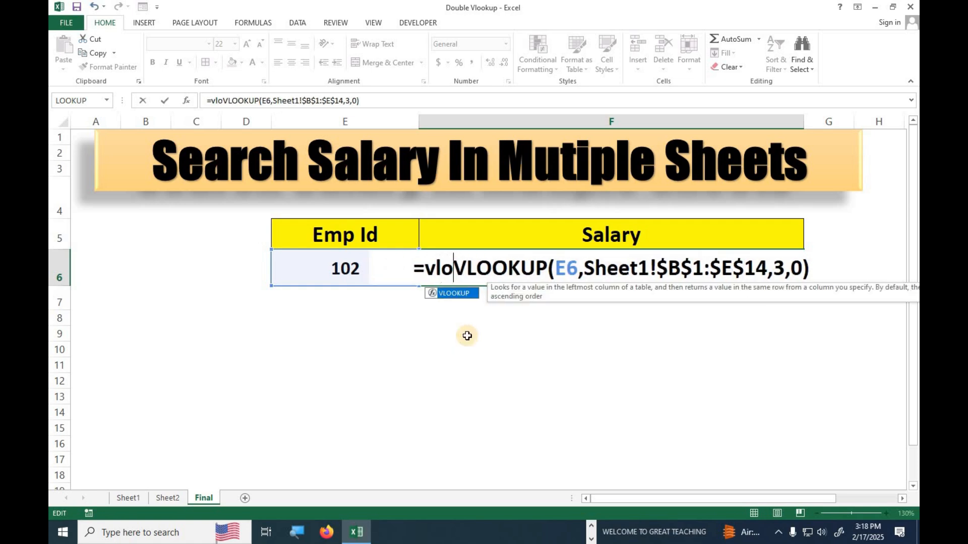
key(Tab)
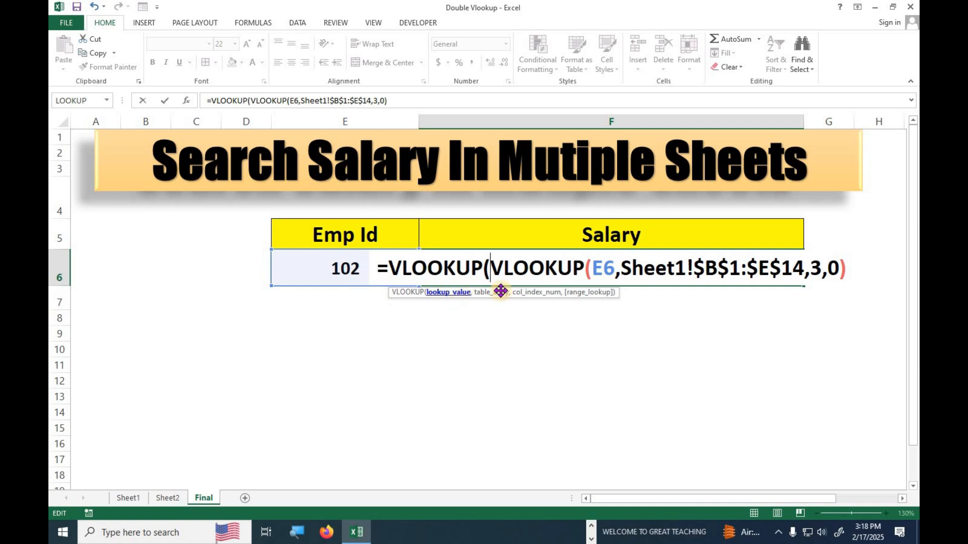
- Add a comma after the inner lookup so it becomes the outer VLOOKUP's first argument
drag(496, 261, 851, 274)
click(850, 274)
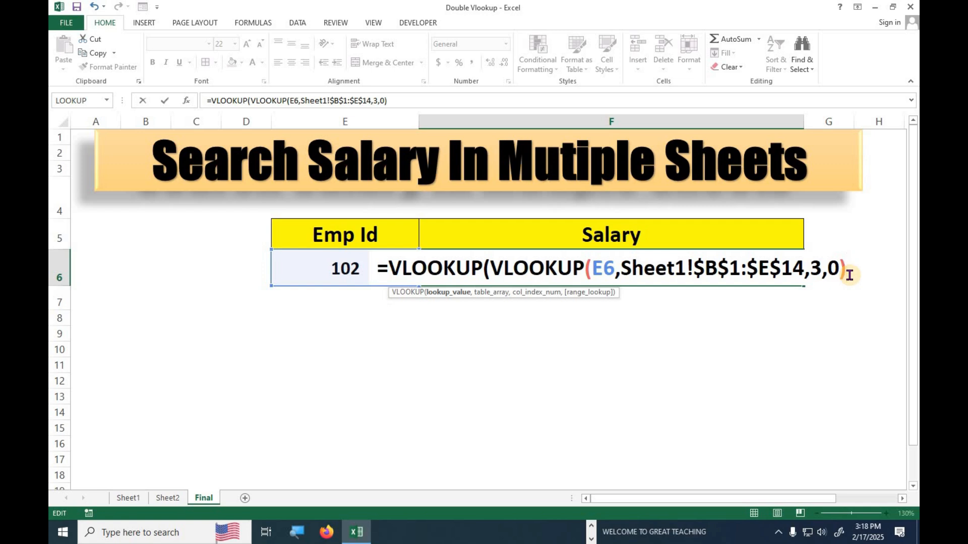
text(,)
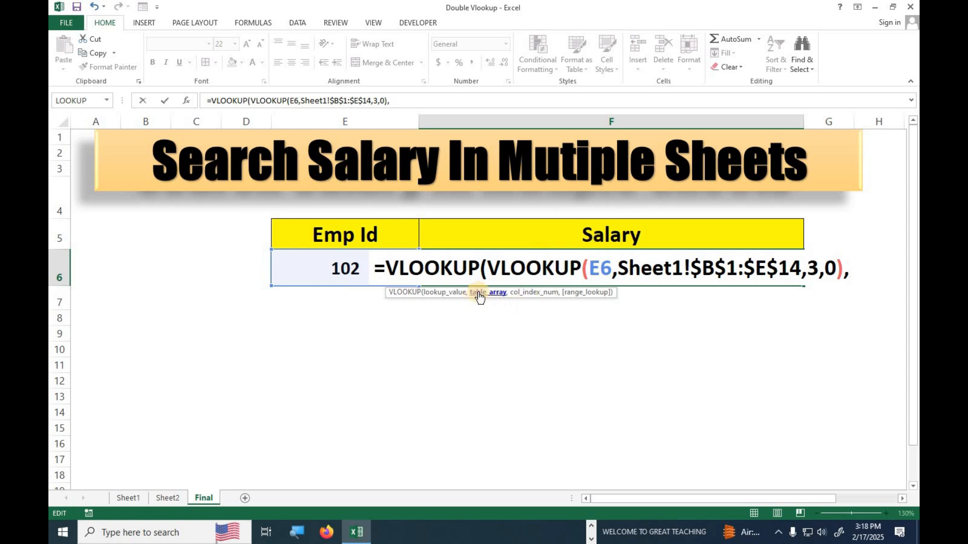
click(161, 502)
- Give the outer VLOOKUP Sheet2's B1:D14 range, named Second, as its table, followed by 0
click(245, 147)
drag(392, 251, 443, 395)
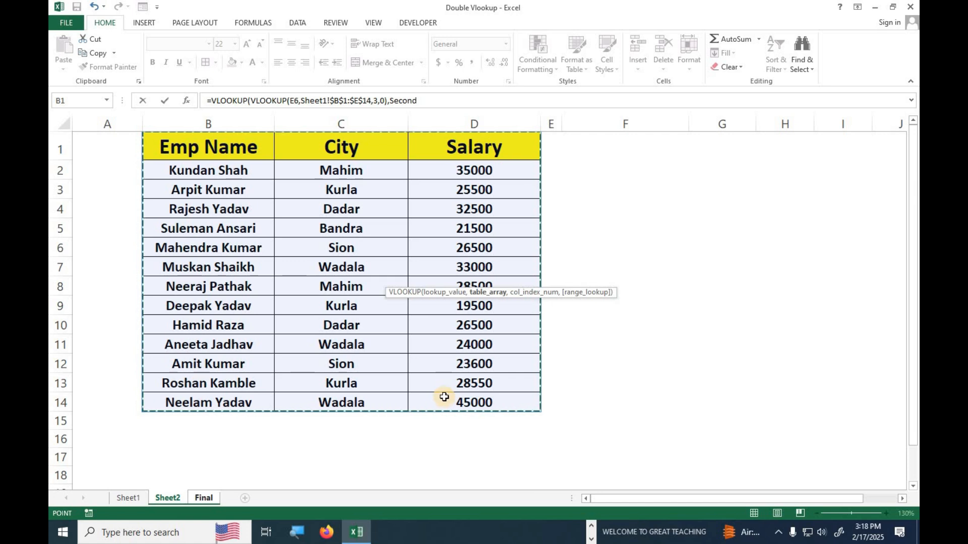
click(440, 102)
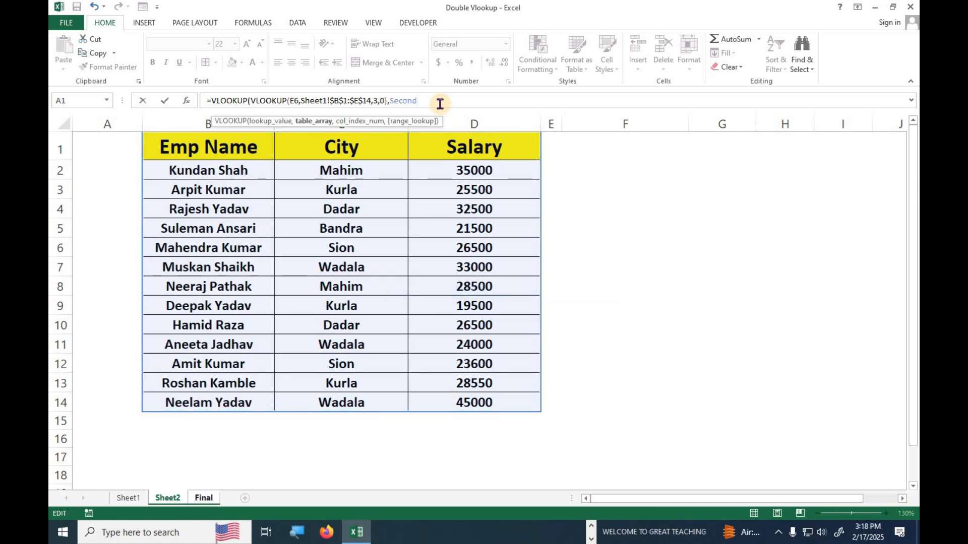
text(,)
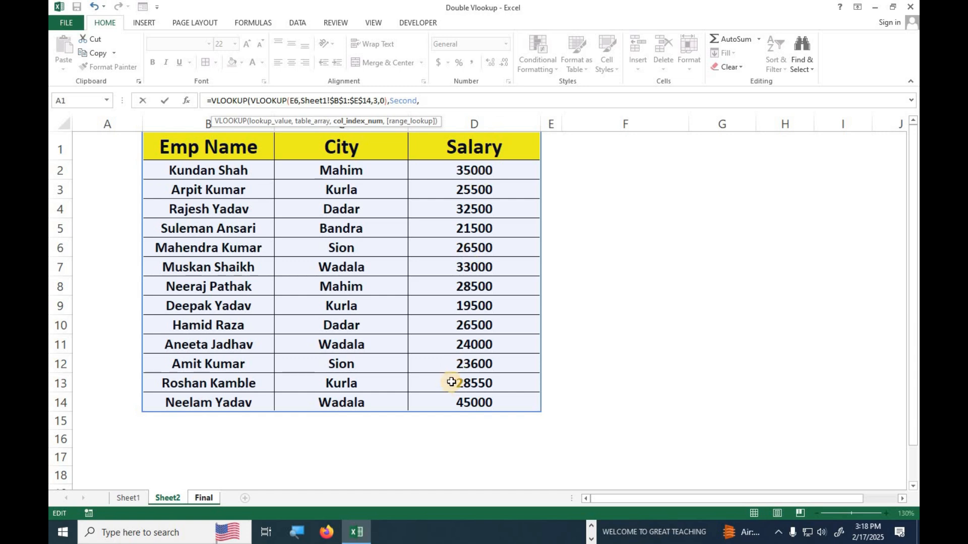
text(0,)
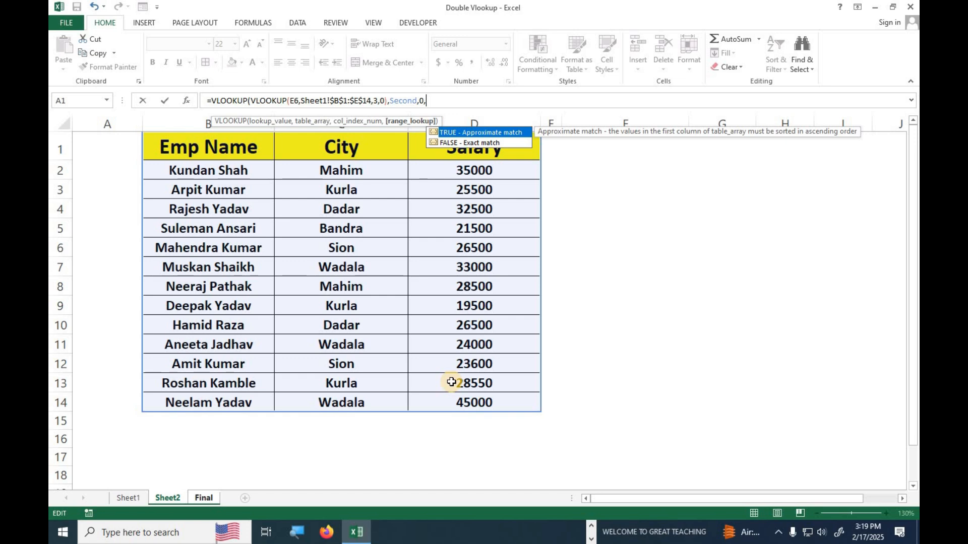
key(BackSpace)
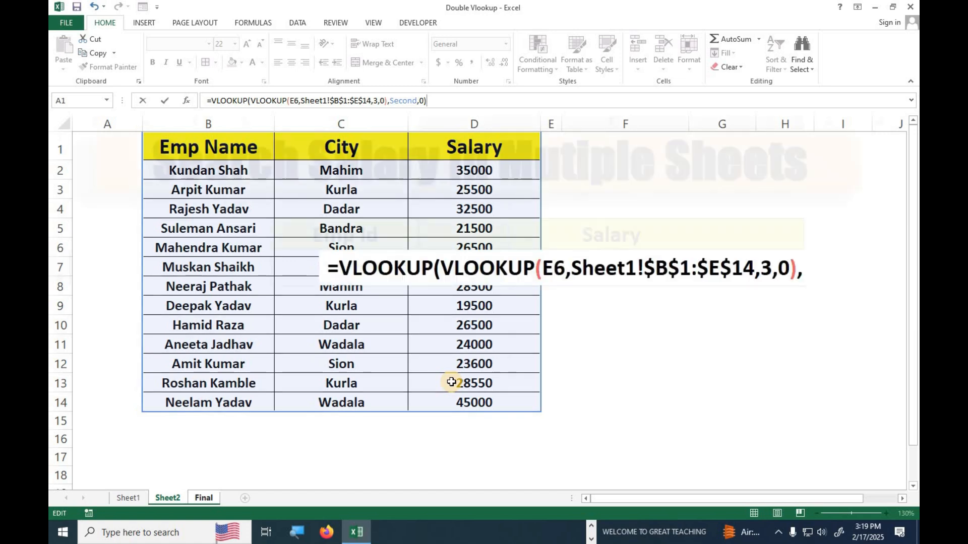
key(Return)
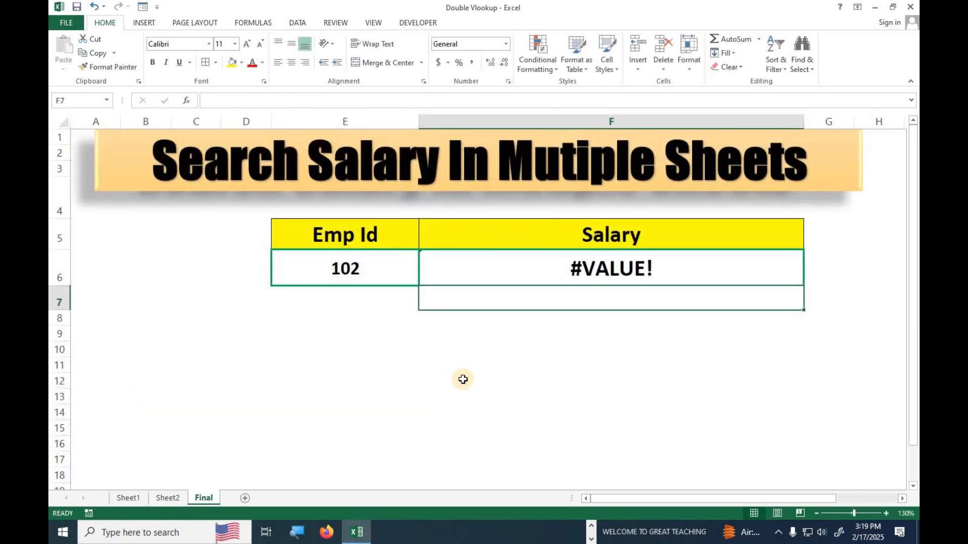
- Insert column index 3 after Second in the outer VLOOKUP so F6 shows salary 32500
click(515, 276)
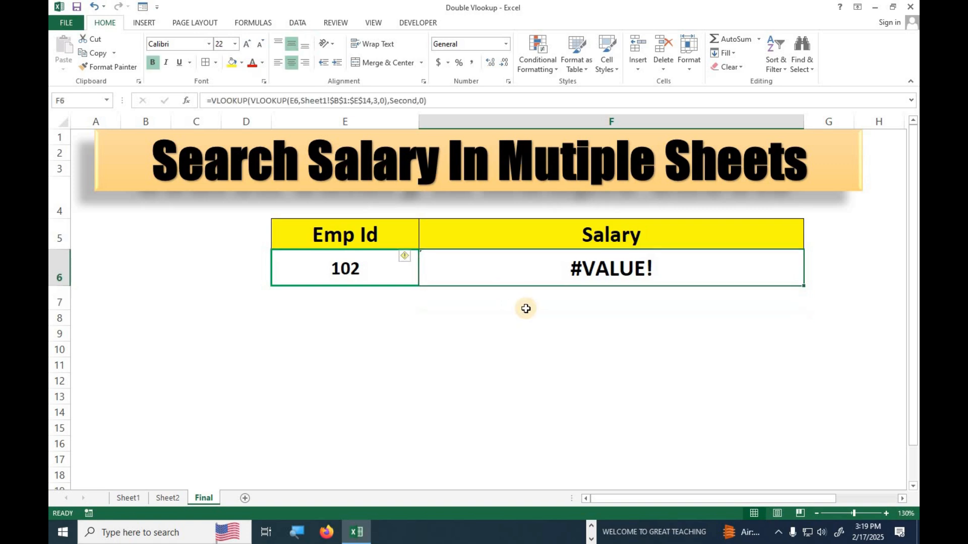
click(416, 100)
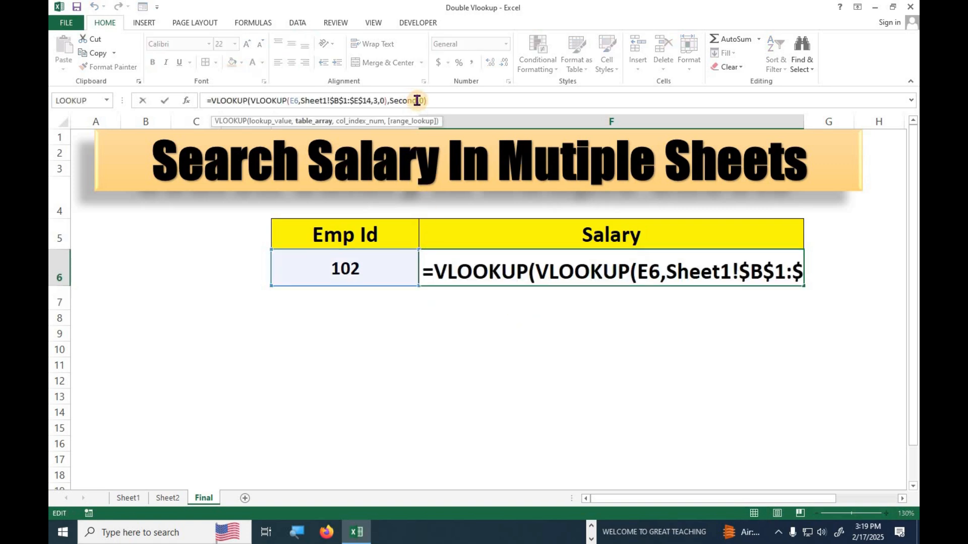
click(417, 100)
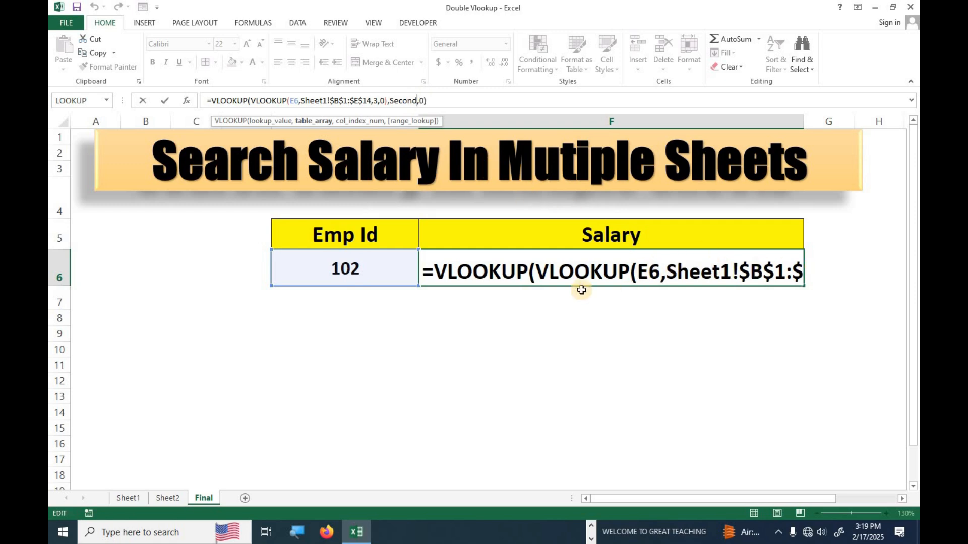
click(787, 272)
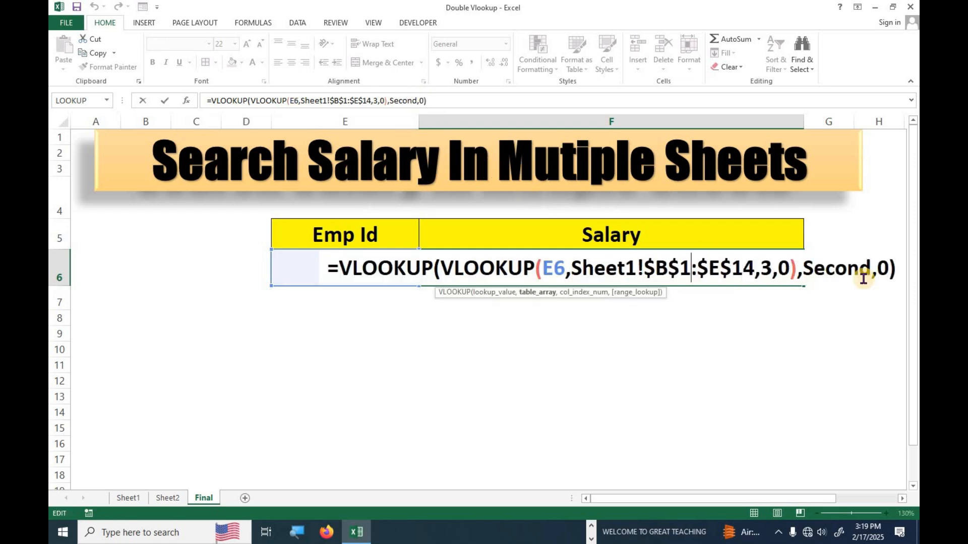
drag(609, 496, 795, 340)
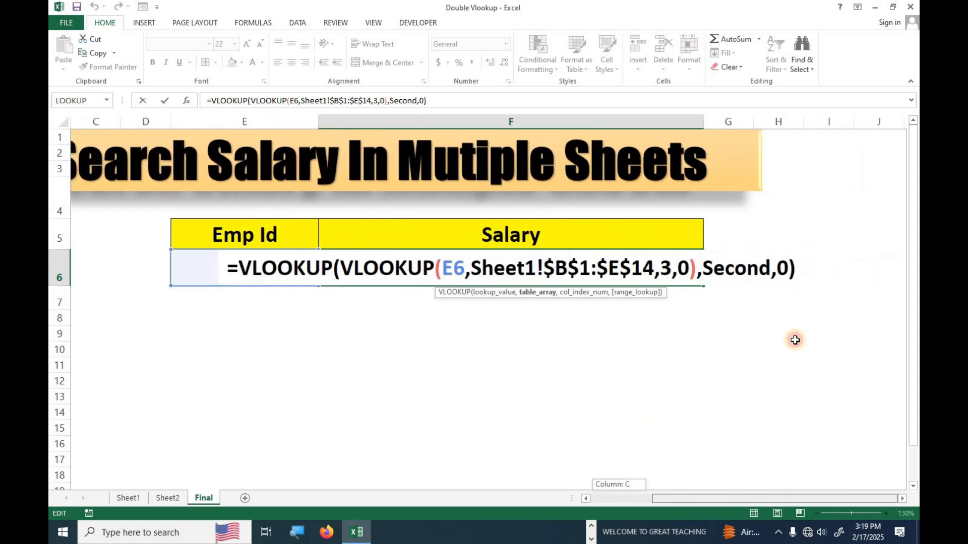
click(778, 268)
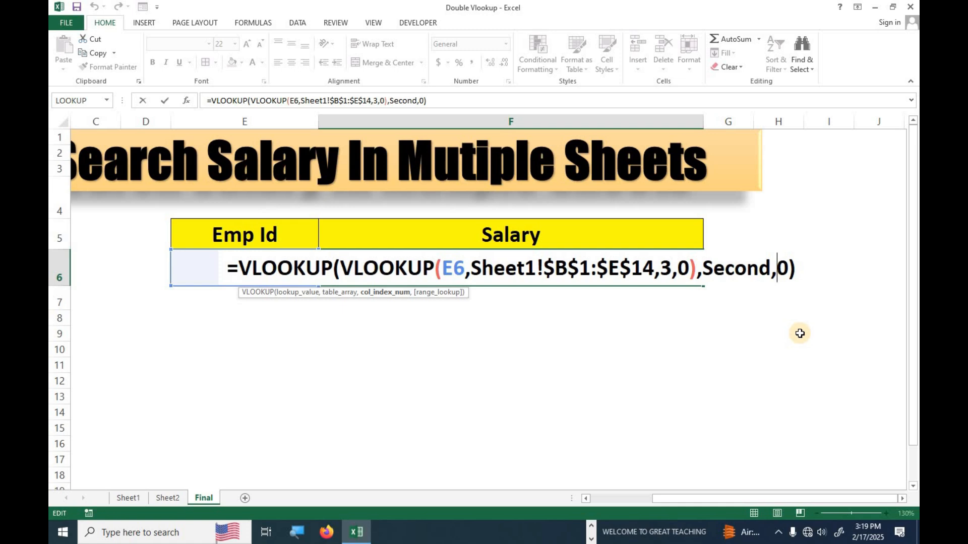
text(3)
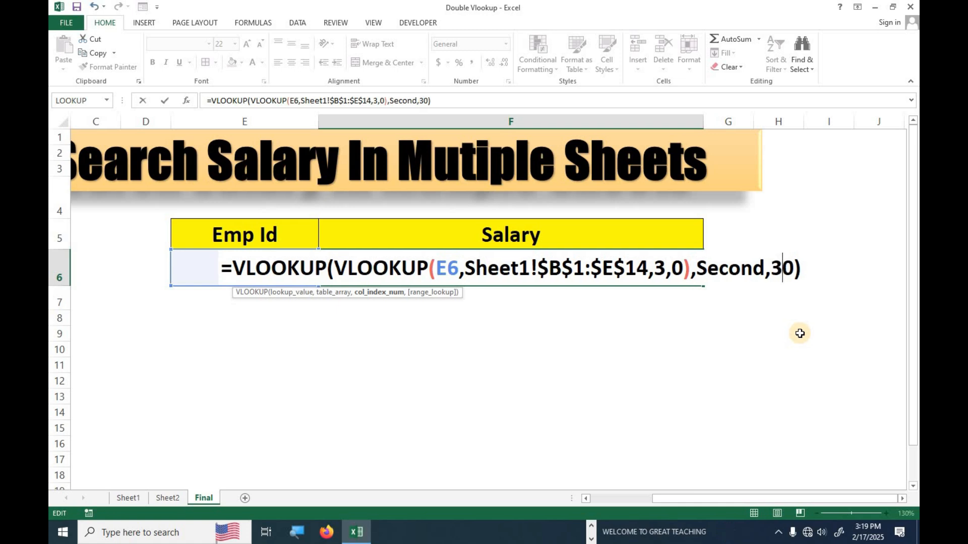
text(,)
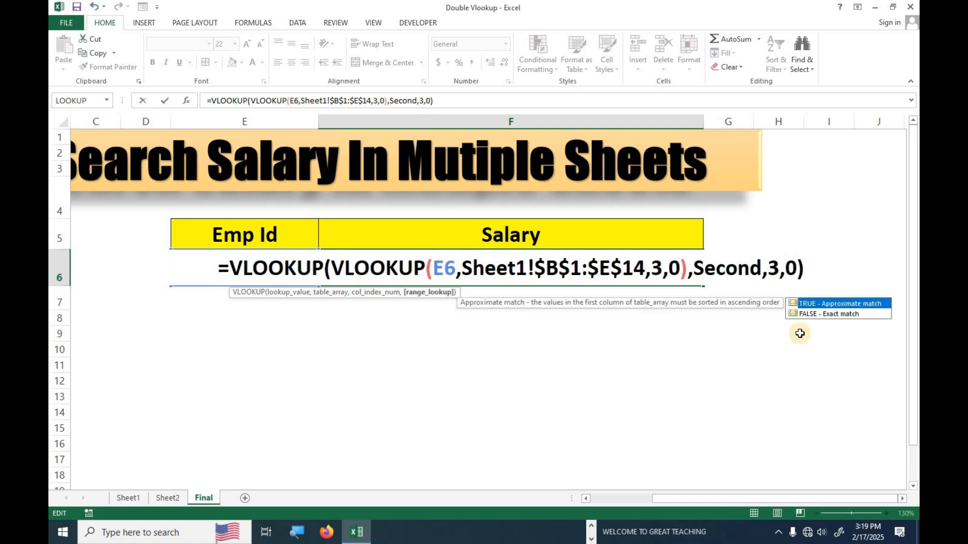
key(Return)
key(Up)
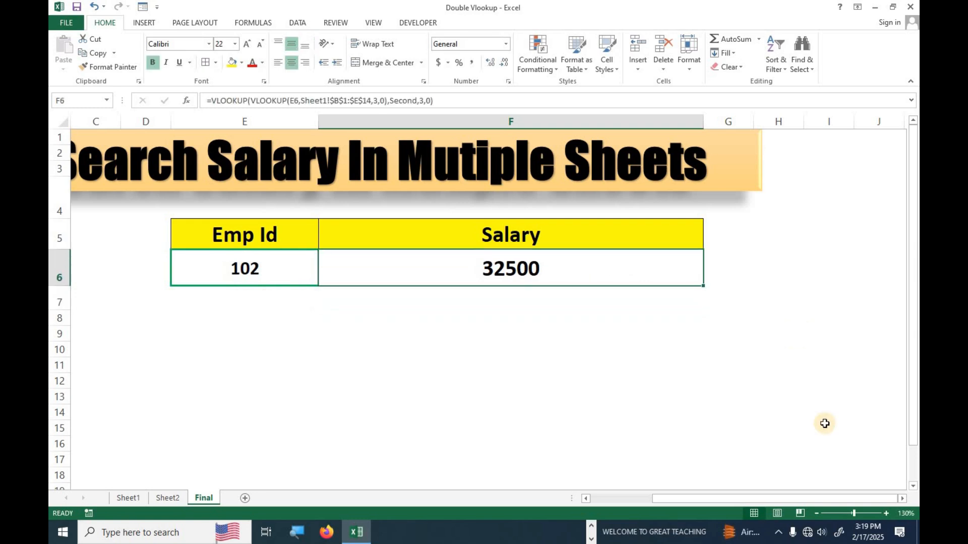
click(168, 498)
drag(223, 210, 453, 208)
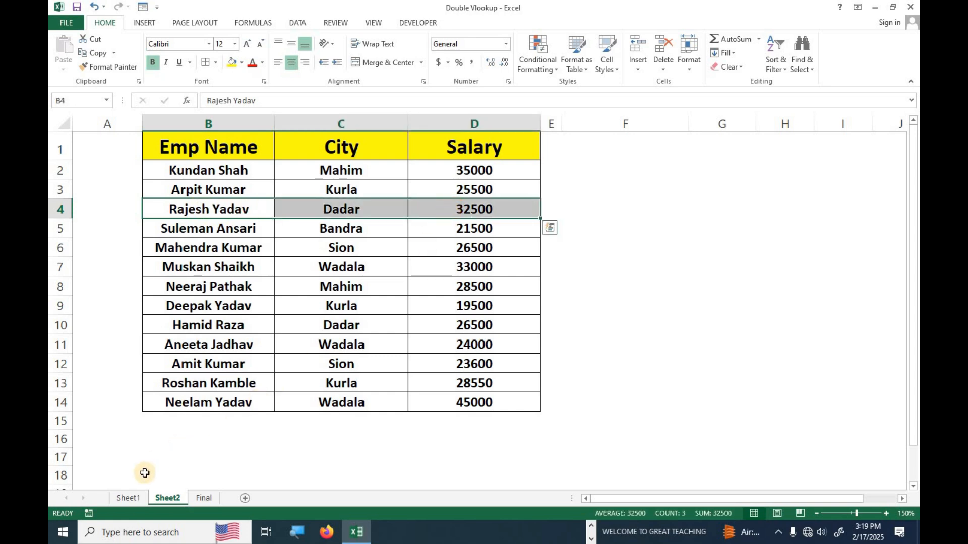
click(128, 498)
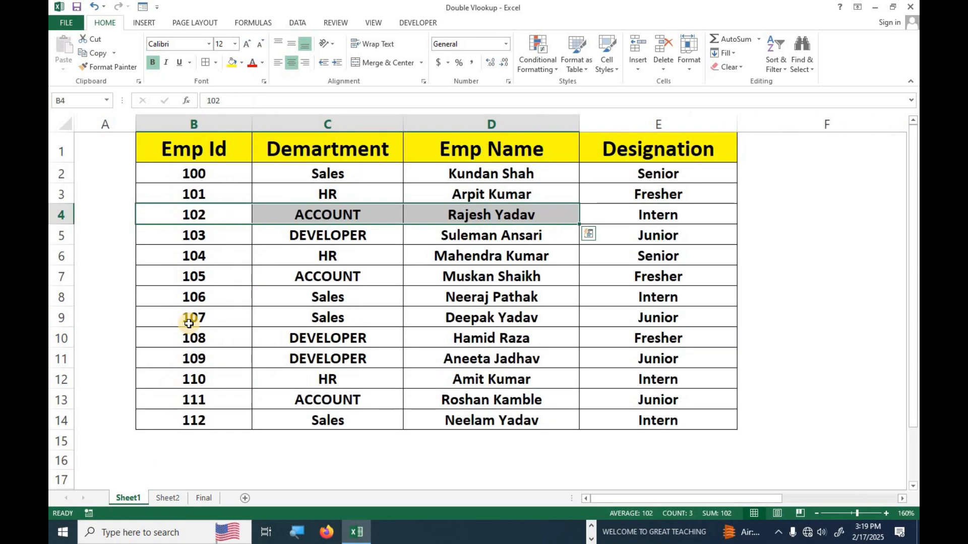
click(178, 214)
drag(228, 214, 493, 210)
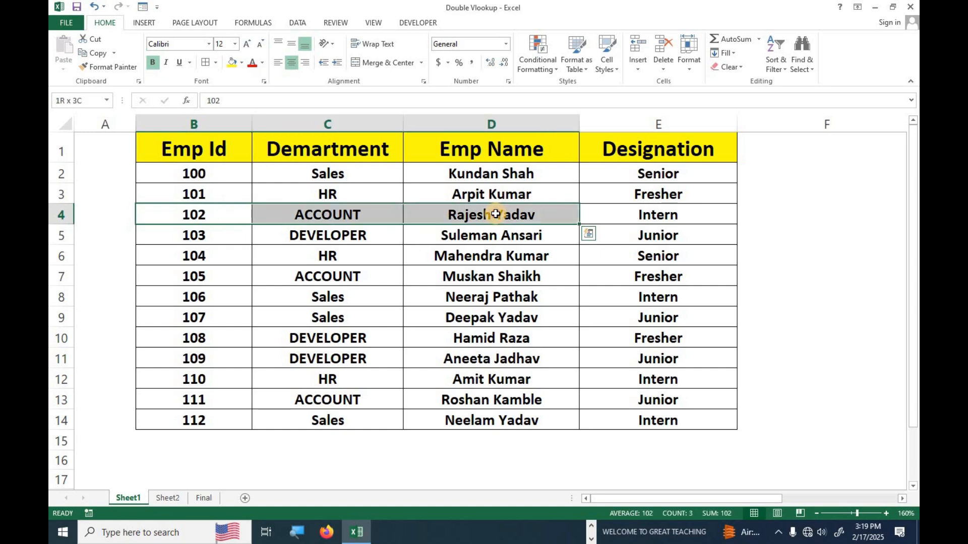
click(167, 498)
drag(194, 212, 462, 205)
click(462, 205)
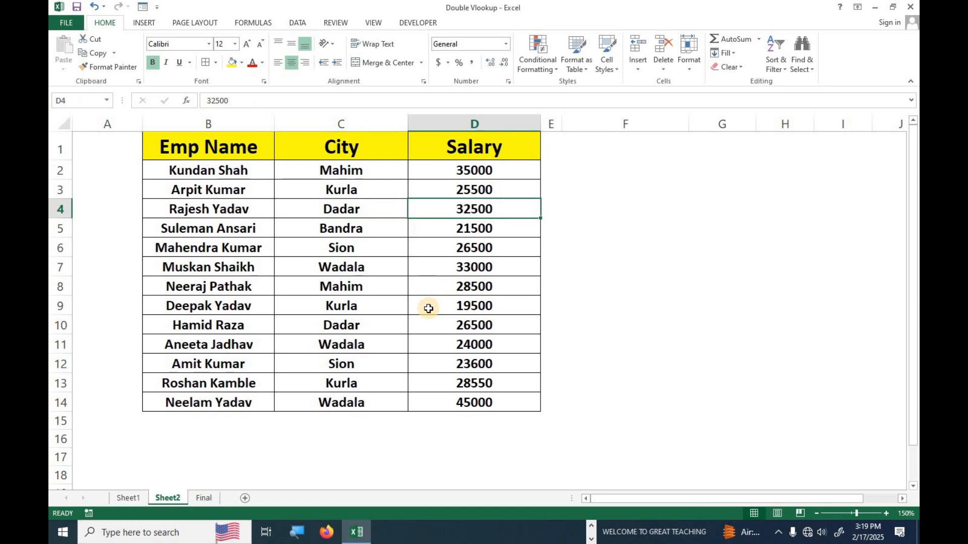
click(203, 498)
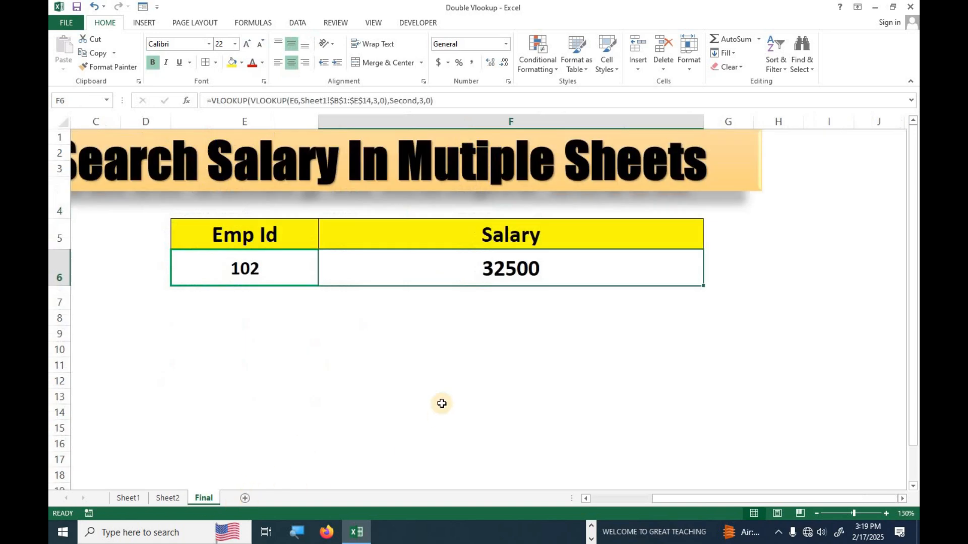
click(440, 400)
key(ctrl+Up)
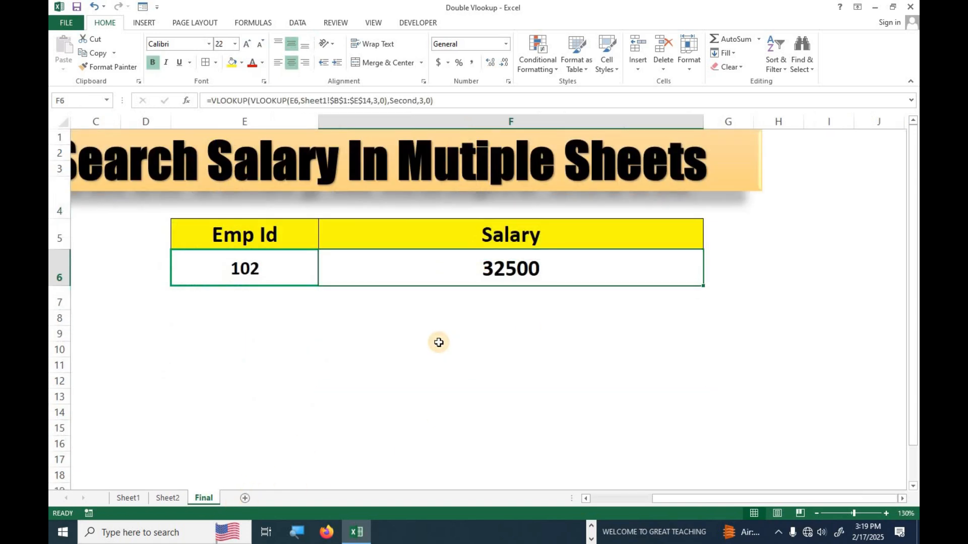
key(Delete)
- Widen column F and begin a VLOOKUP in F6 using absolute $E$6 as lookup value
drag(703, 122, 799, 128)
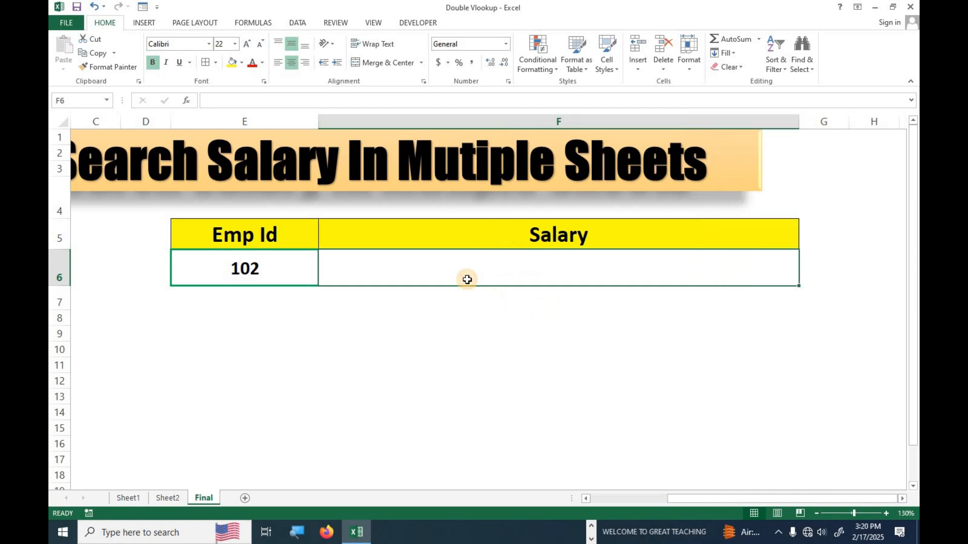
text(=vlo)
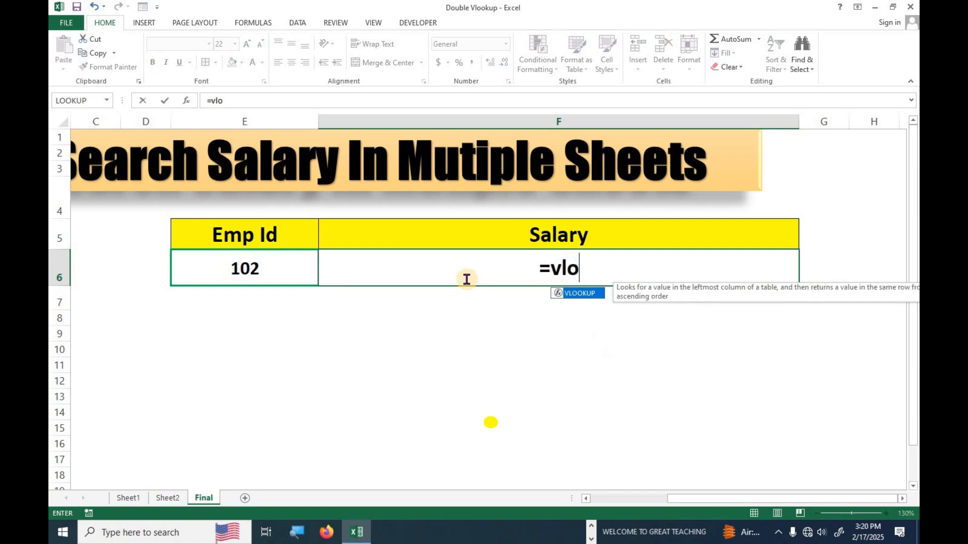
key(Tab)
drag(648, 296, 443, 97)
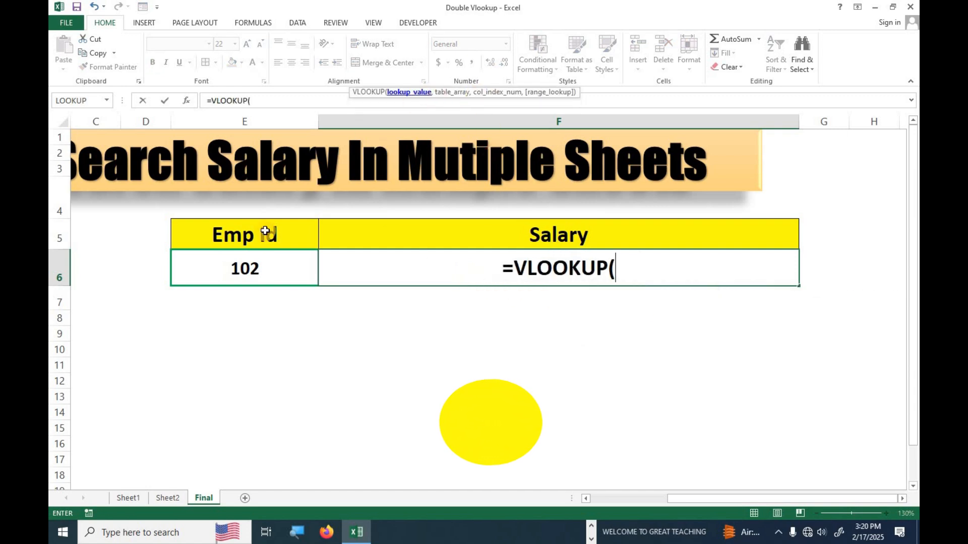
click(237, 267)
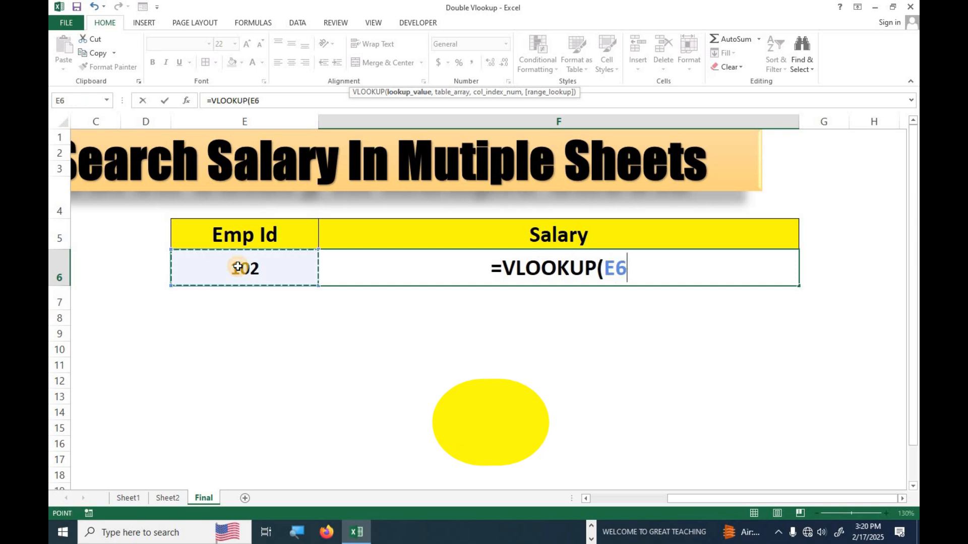
key(F4)
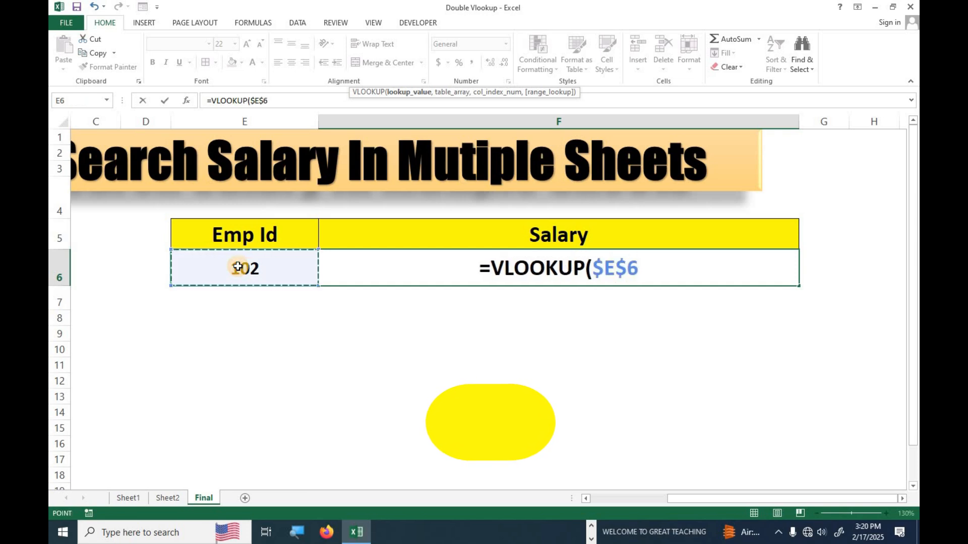
text(,)
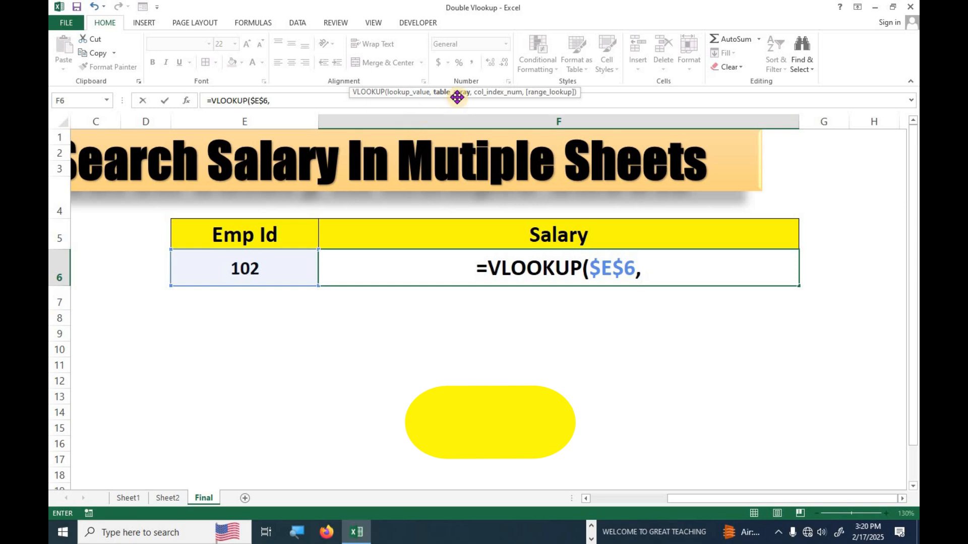
- Finish the lookup against Sheet1!B1:E14, column 3, accepting Excel's formula correction
click(135, 502)
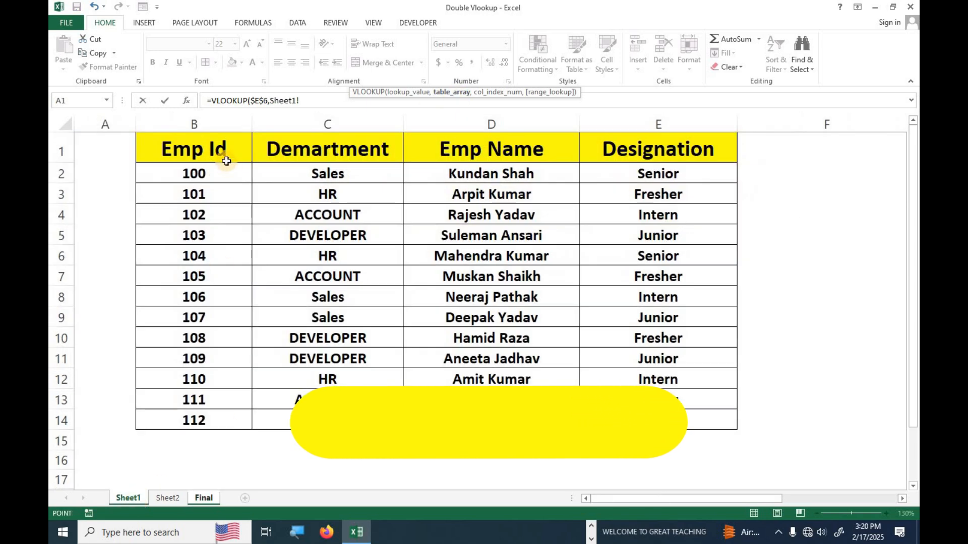
drag(234, 149, 731, 330)
drag(627, 385, 655, 421)
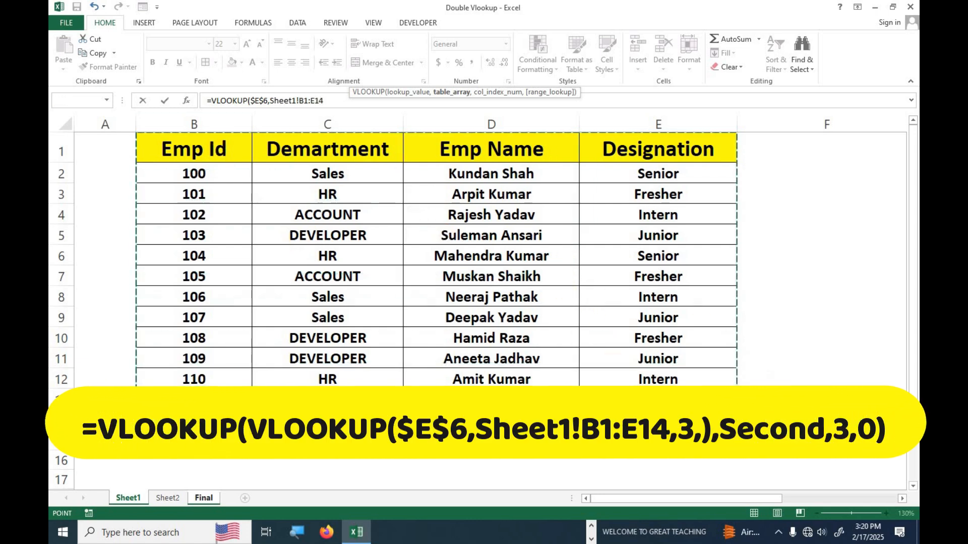
text(,3)
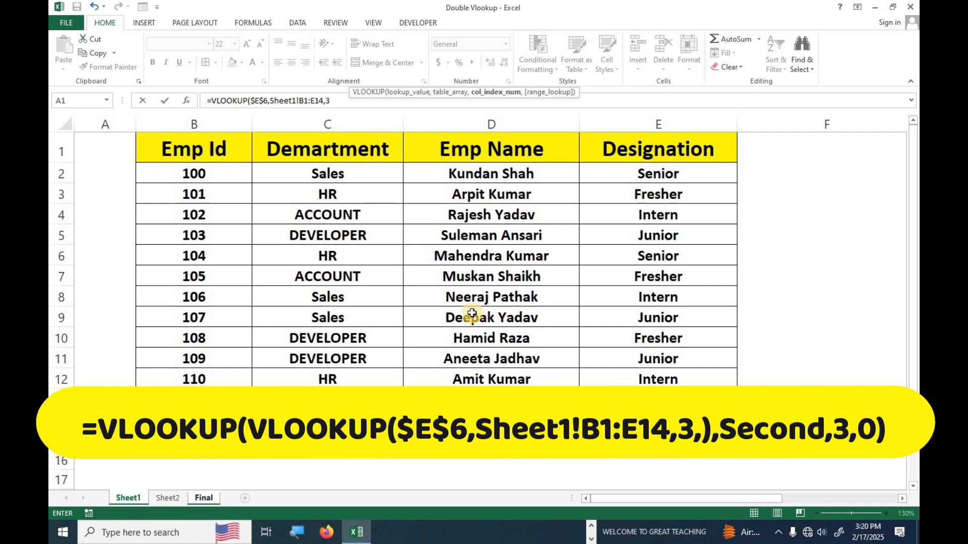
text(,)
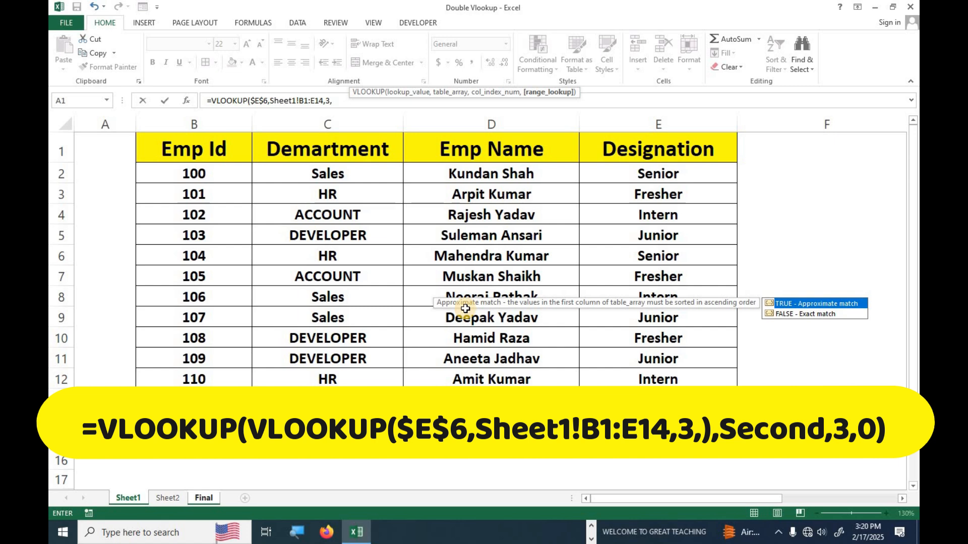
text()))
key(Return)
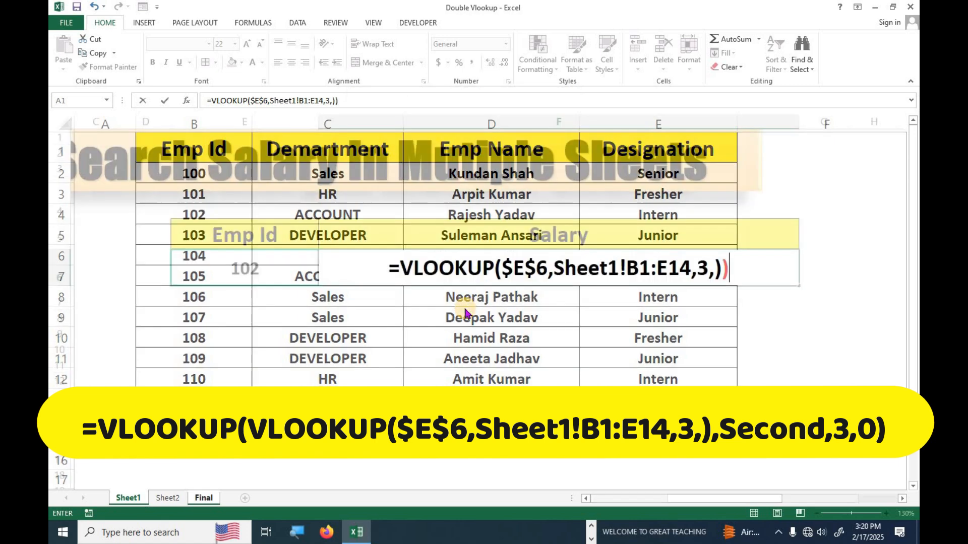
click(462, 309)
click(604, 273)
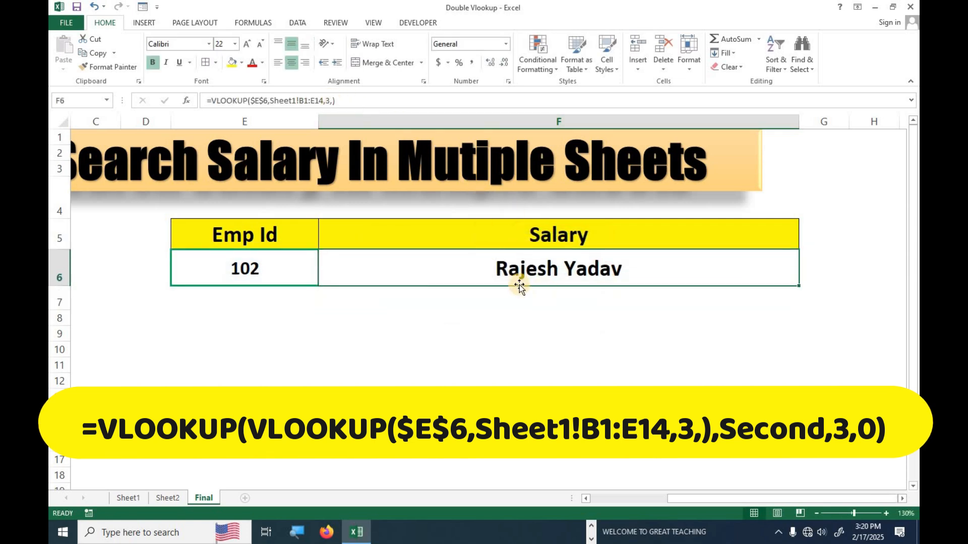
- Try Emp Id 105 in E6, then change it to 108 and check F6's result
click(264, 271)
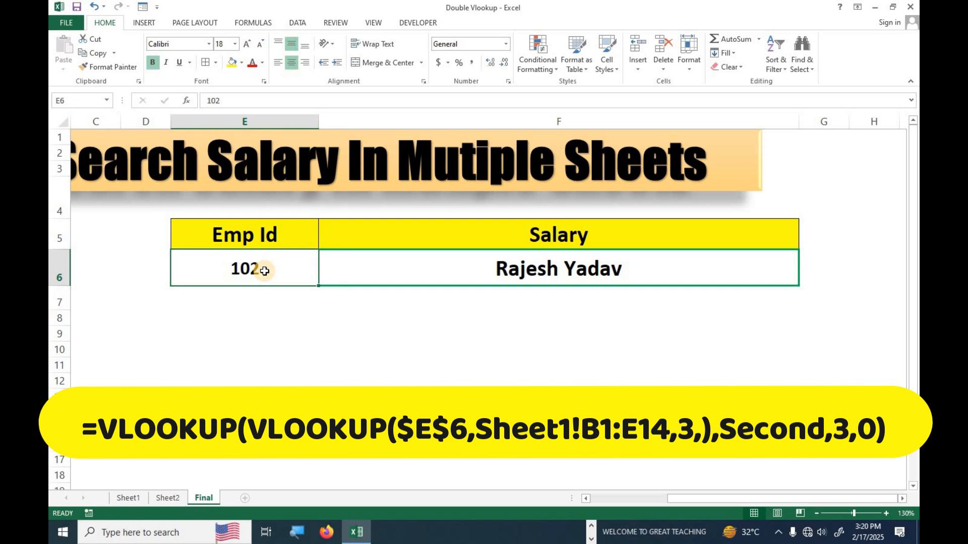
text(105)
key(Return)
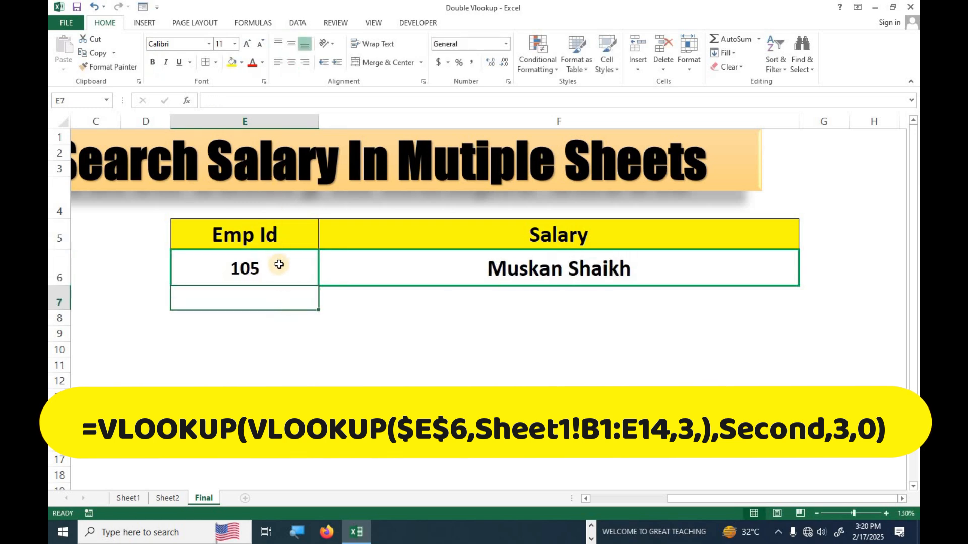
click(277, 268)
key(BackSpace)
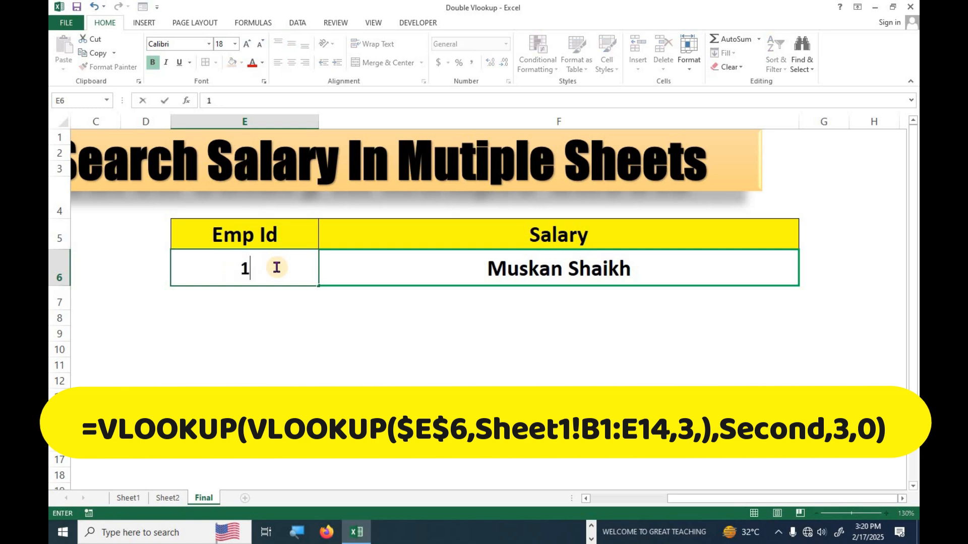
text(108)
key(Return)
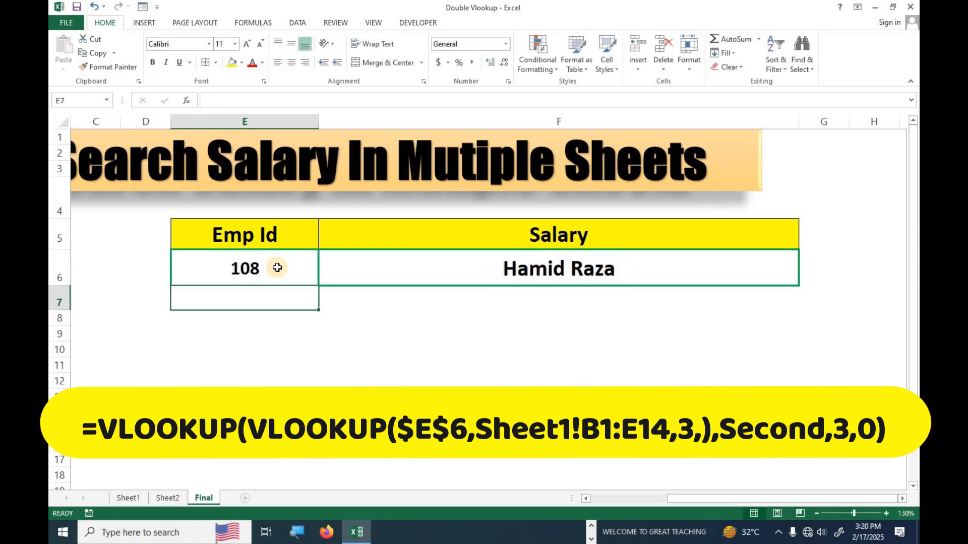
click(432, 272)
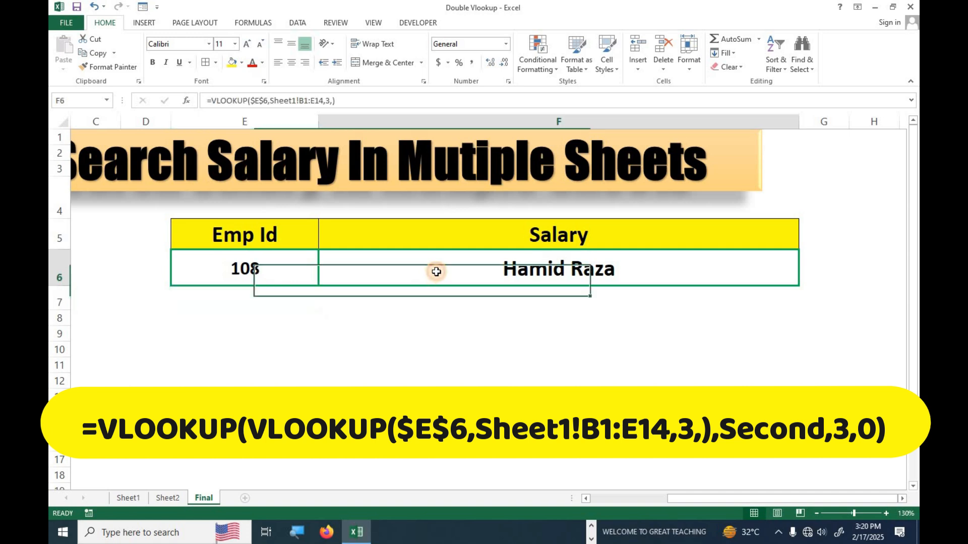
click(251, 276)
click(441, 275)
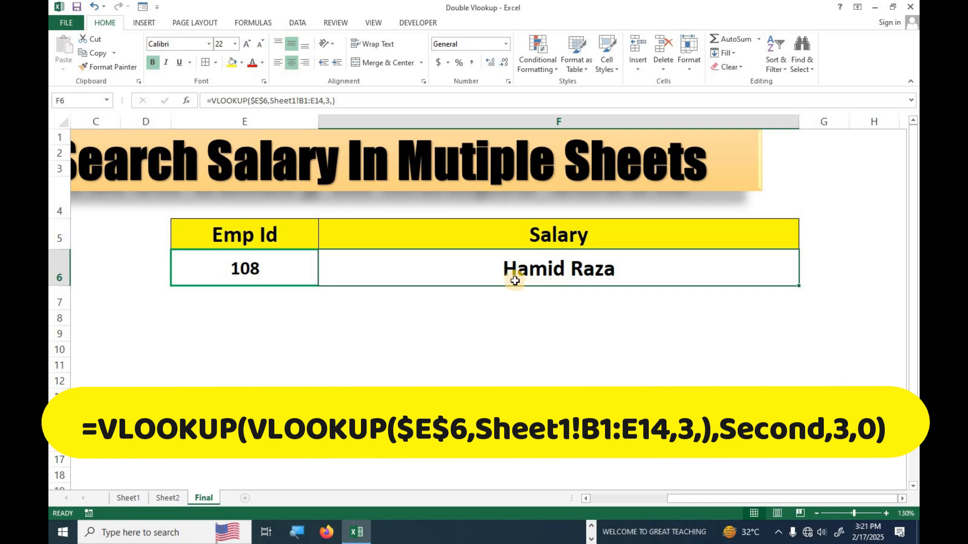
- Wrap F6's Sheet1 name lookup inside a new outer VLOOKUP as its lookup value
double_click(515, 281)
click(405, 269)
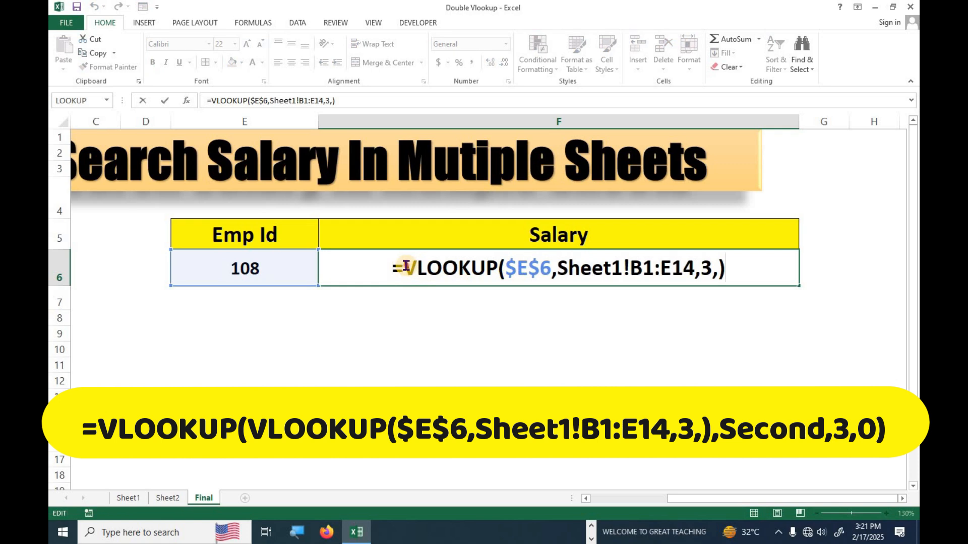
text(vlo)
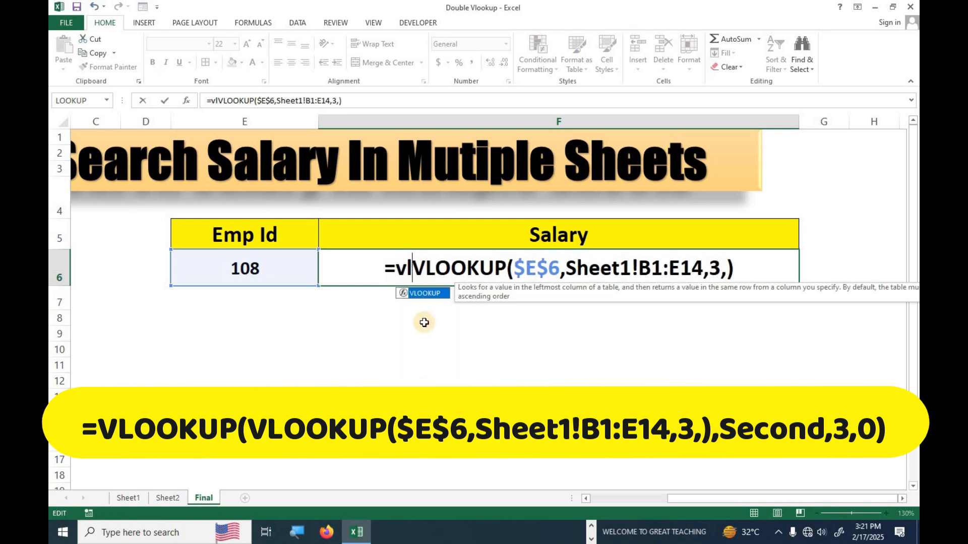
key(Tab)
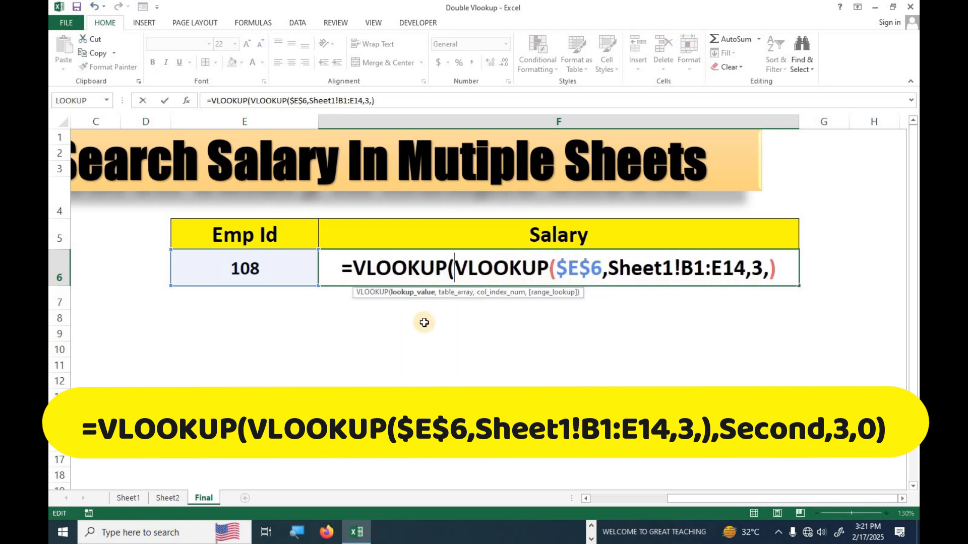
click(782, 271)
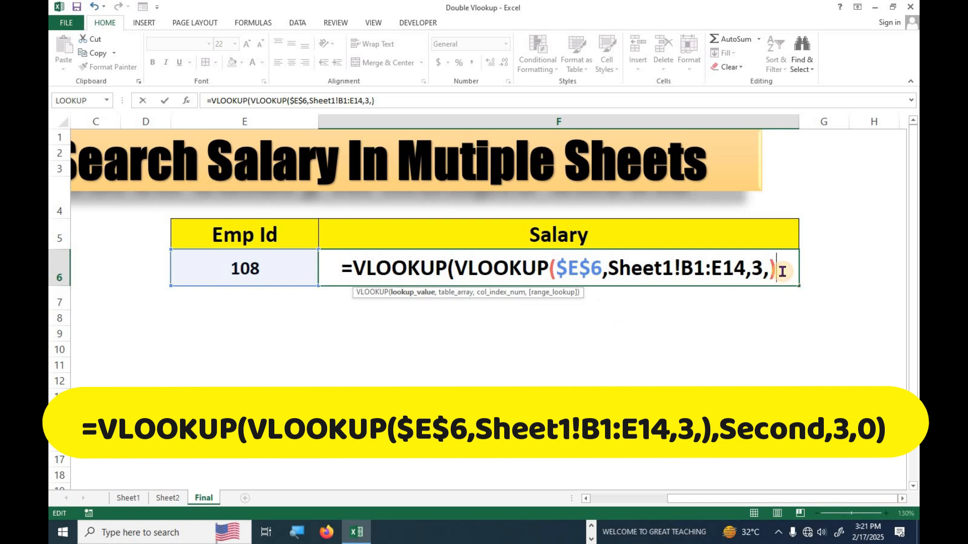
text(,)
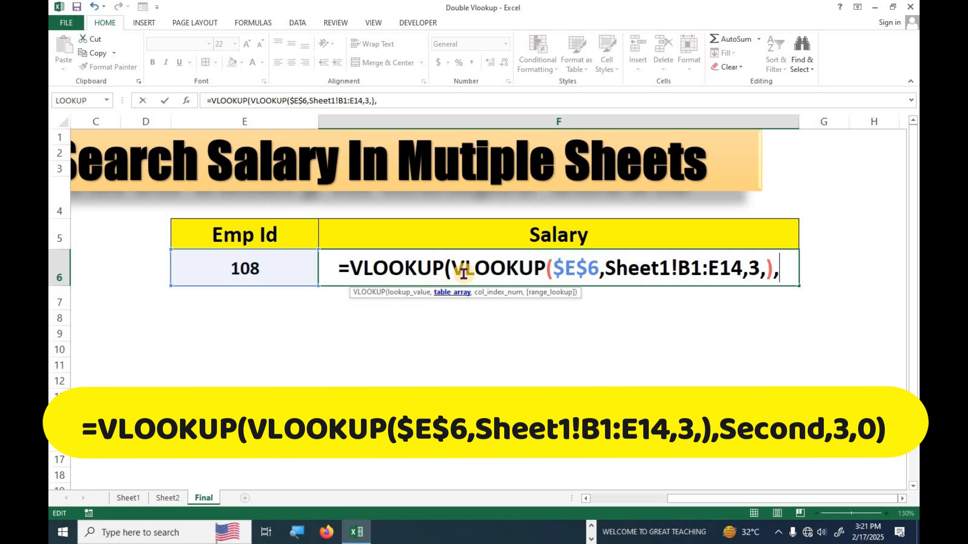
drag(445, 270, 768, 267)
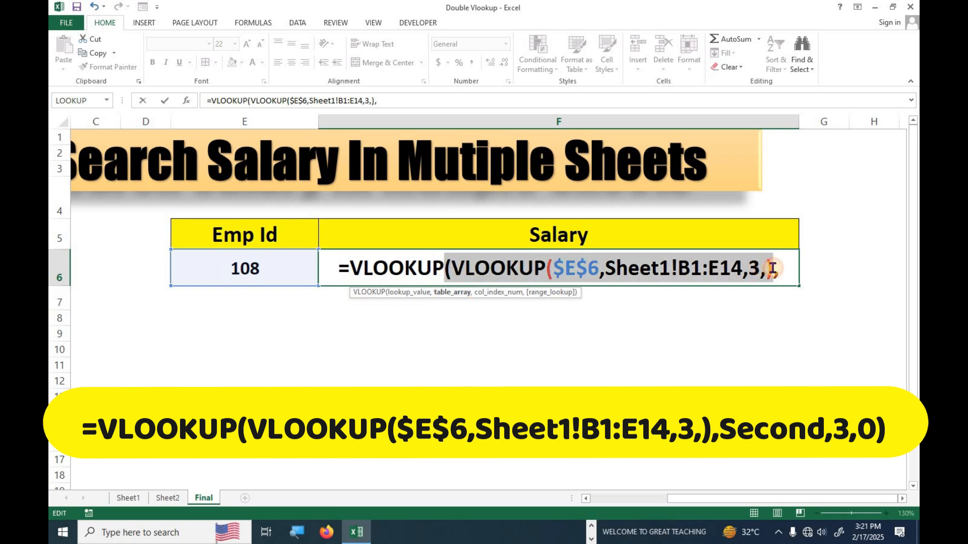
click(788, 274)
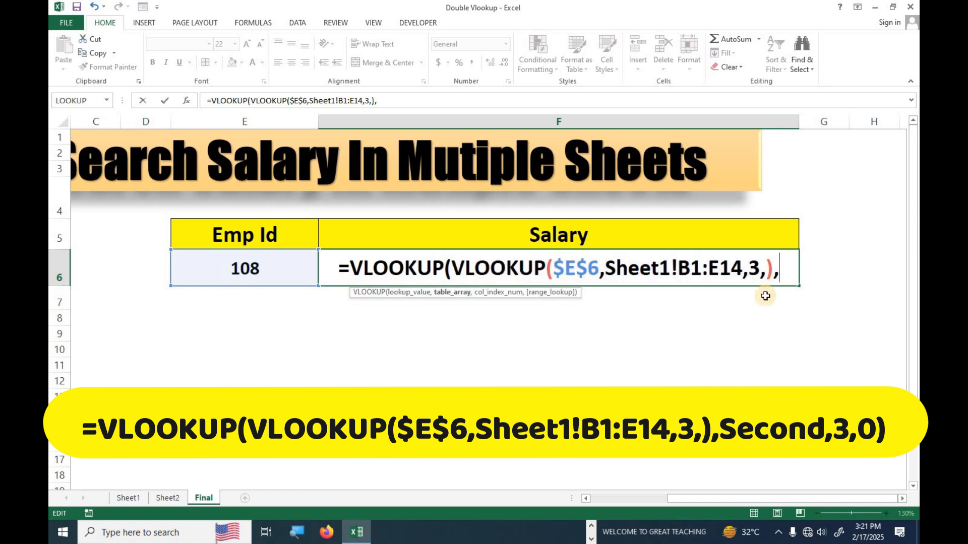
- Point the outer VLOOKUP at the Sheet2 salary table, column 3, exact match 0
click(167, 498)
mouse_move(227, 146)
mouse_down()
mouse_move(443, 324)
mouse_move(529, 365)
mouse_move(537, 385)
mouse_up()
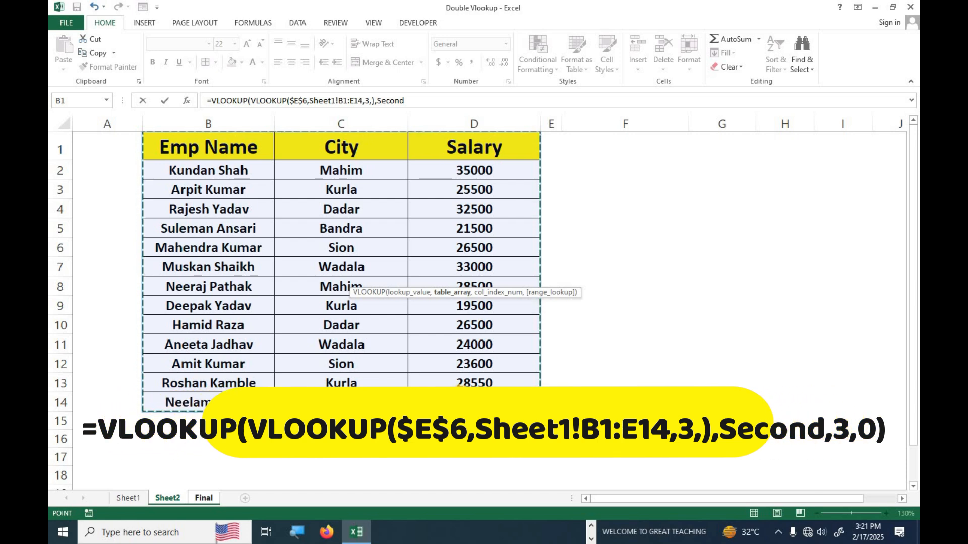
text(,3)
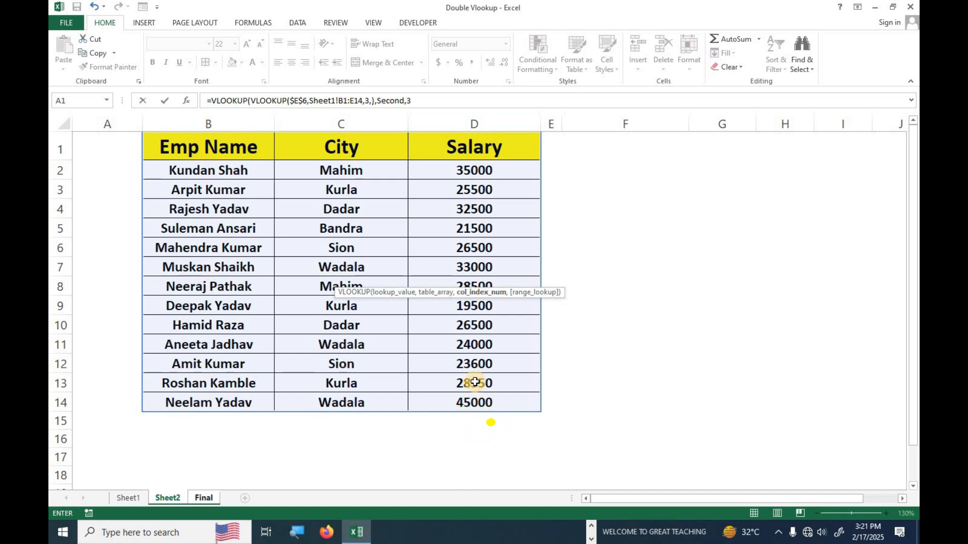
text(,)
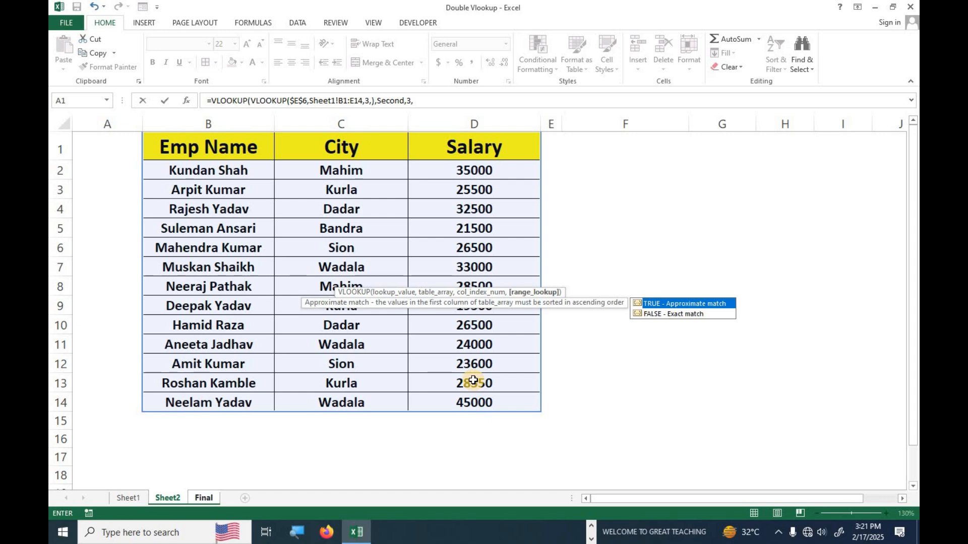
text(0)
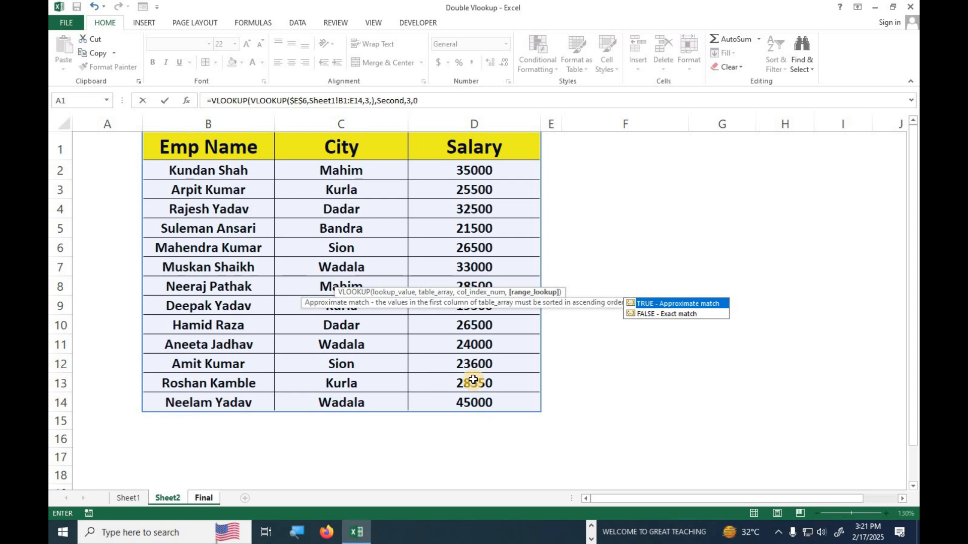
text())
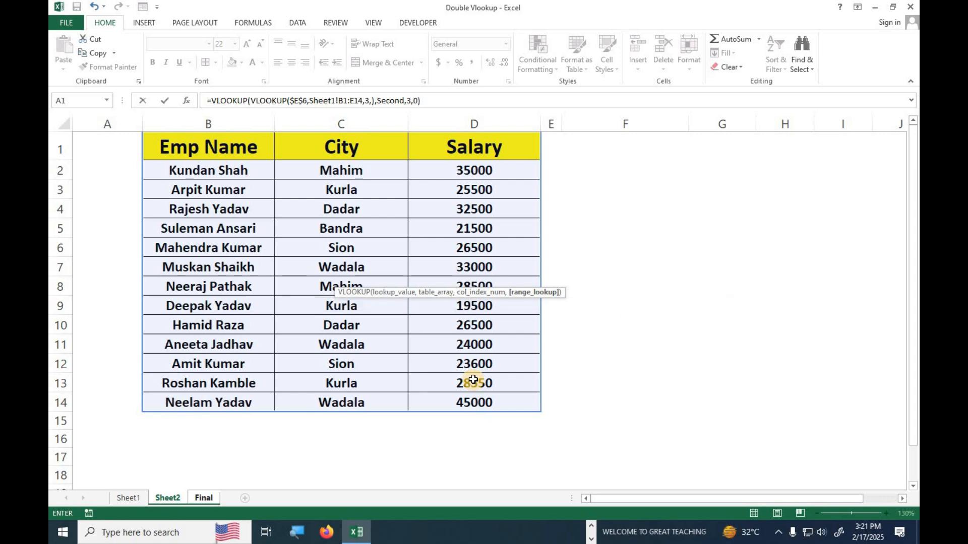
key(Return)
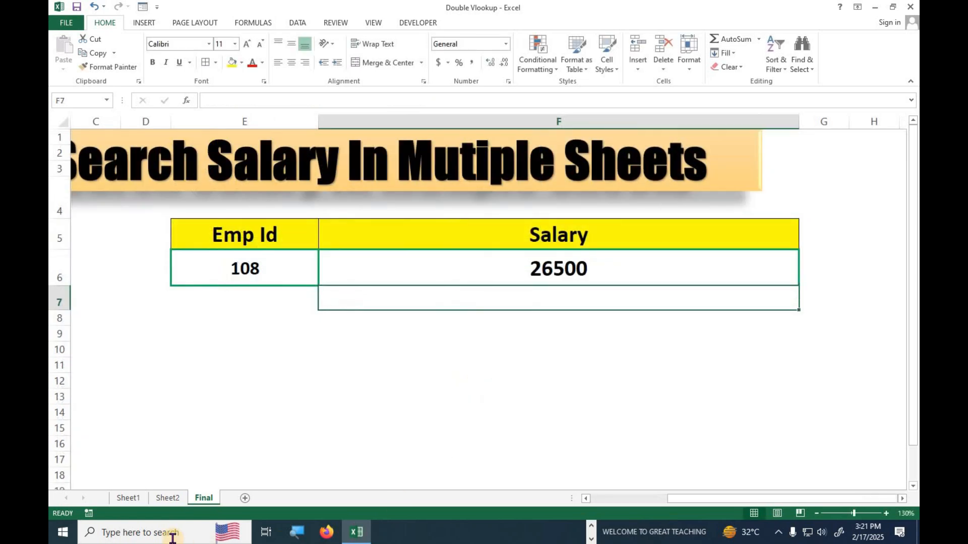
click(130, 499)
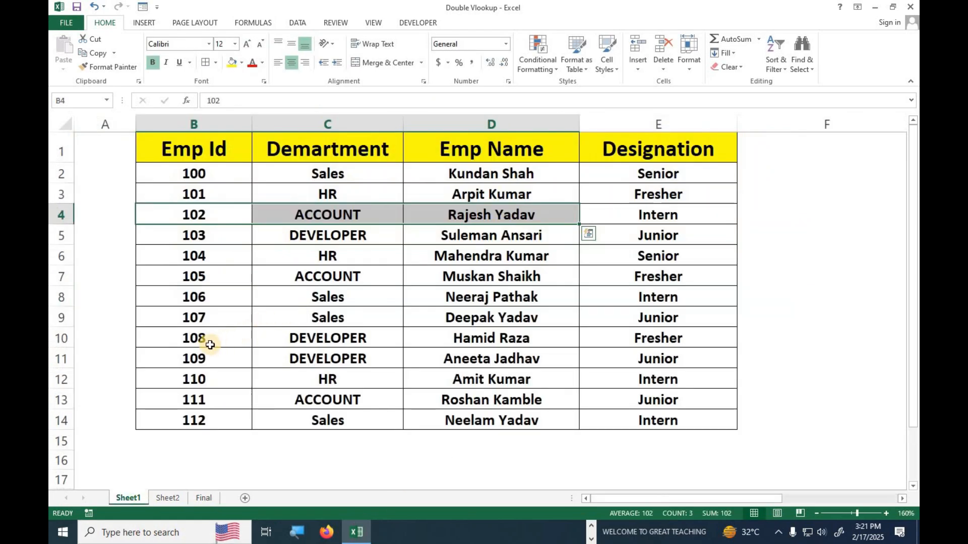
drag(209, 344, 524, 343)
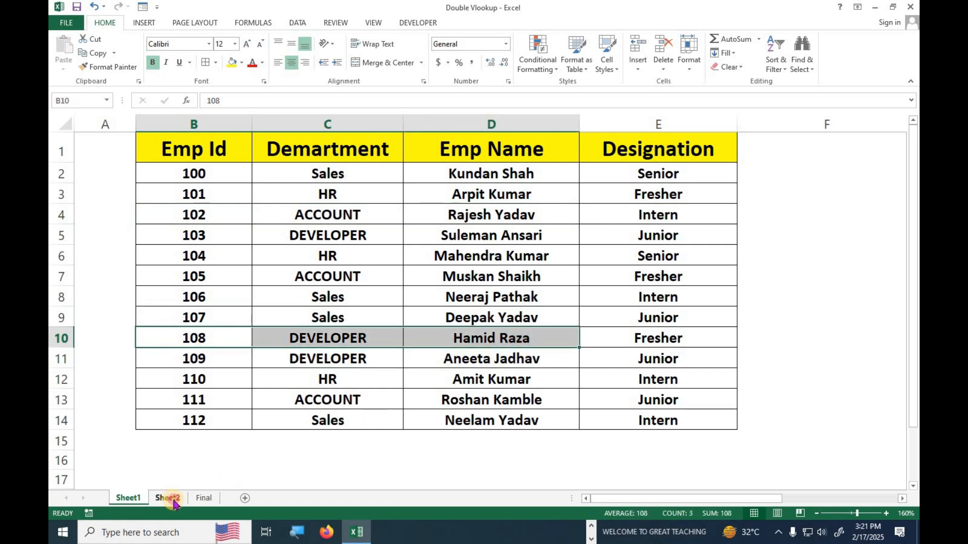
click(173, 500)
drag(204, 325, 456, 328)
click(204, 498)
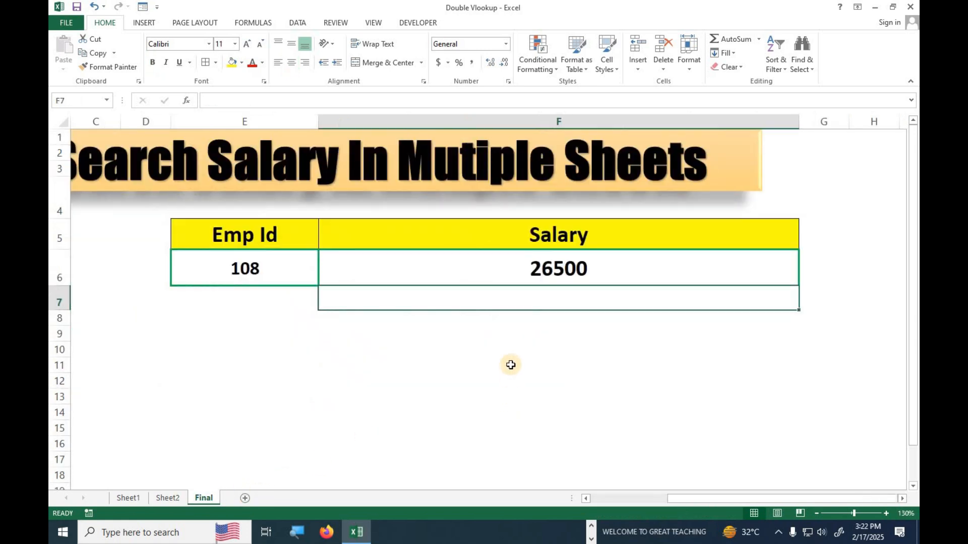
click(511, 365)
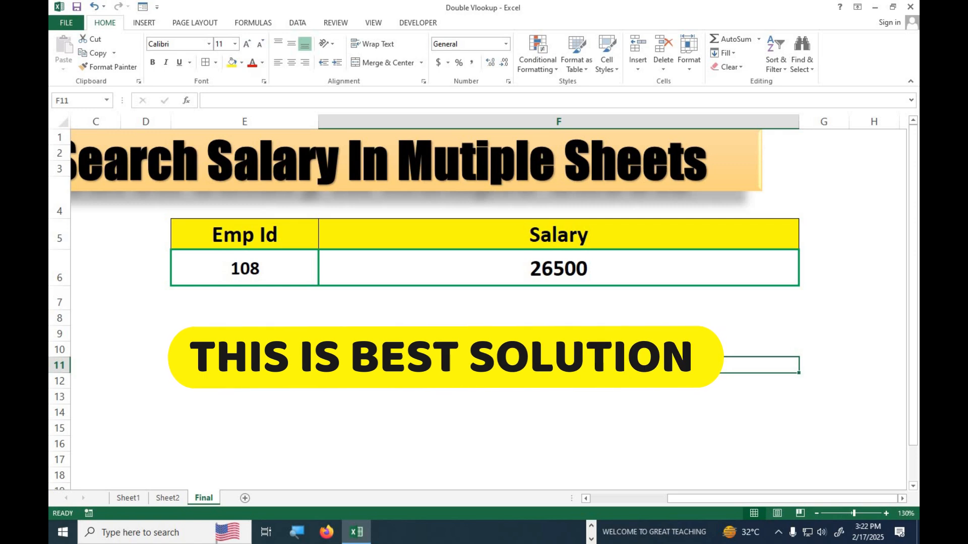
drag(684, 501, 591, 501)
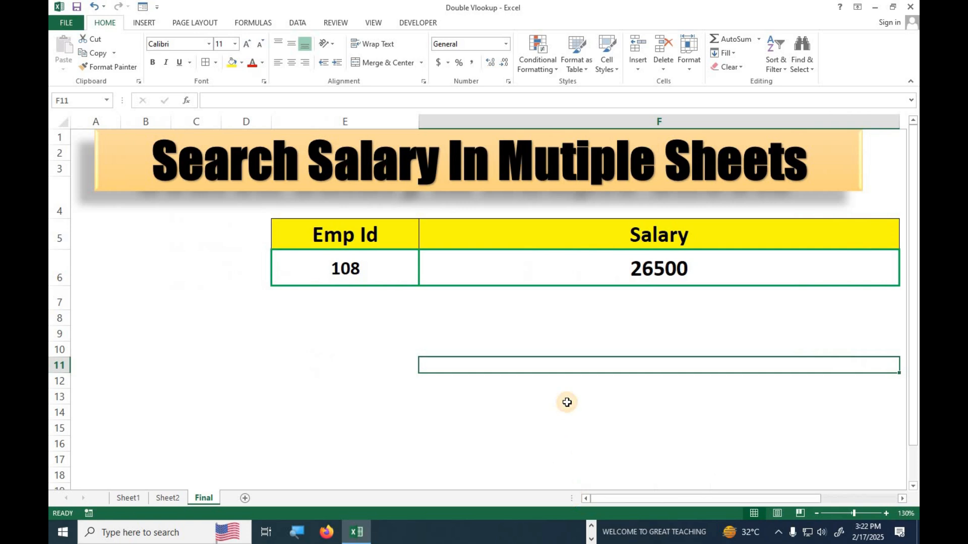